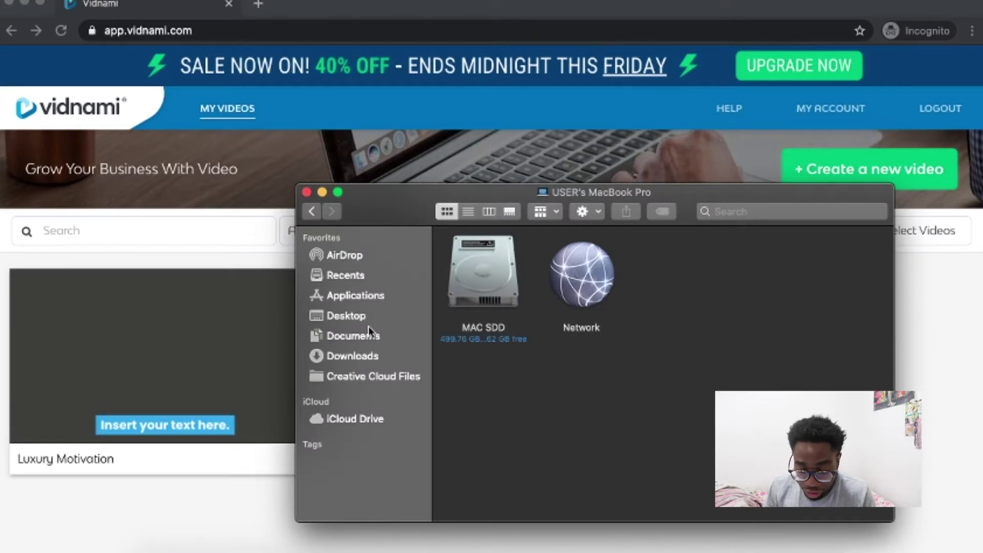
- Play the video "Luxury Features of the Rolls Royce.mp4" from the Top Tier Luxury Videos folder inside Cash Cow Channels on the Desktop
click(367, 316)
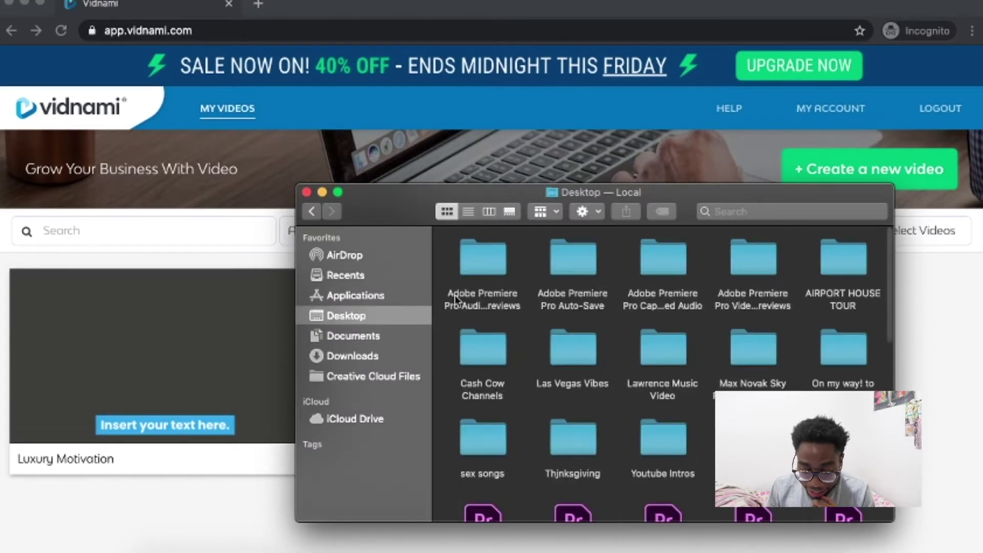
double_click(484, 370)
double_click(643, 289)
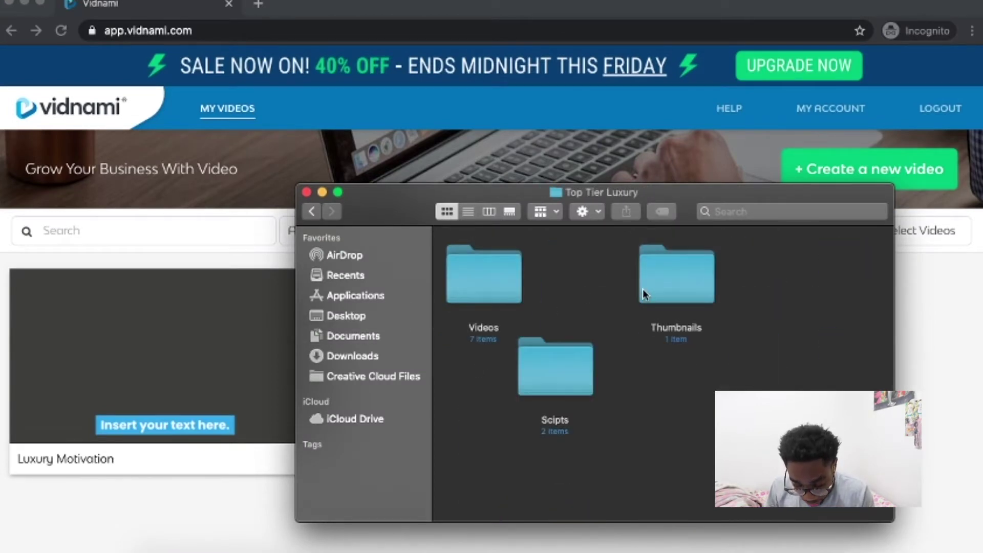
double_click(470, 301)
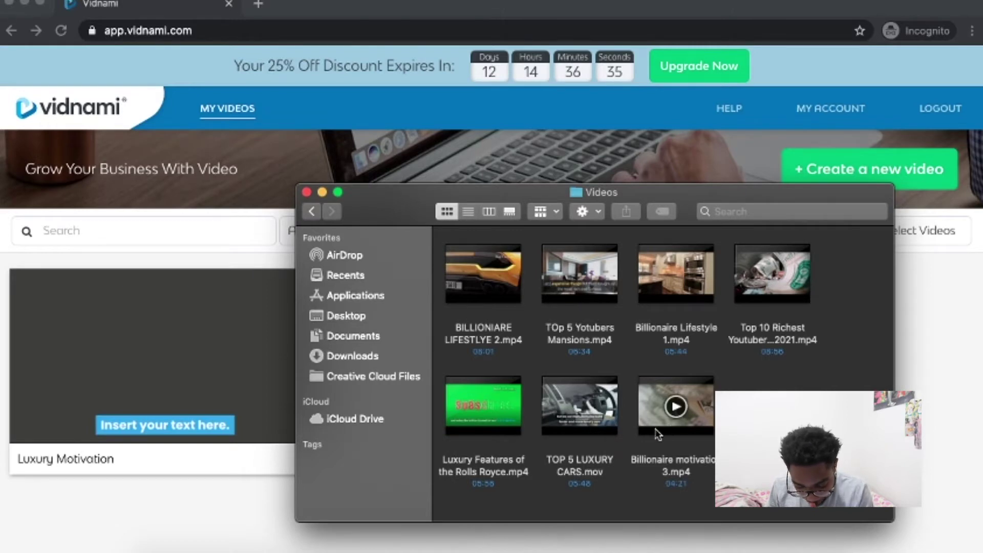
click(495, 428)
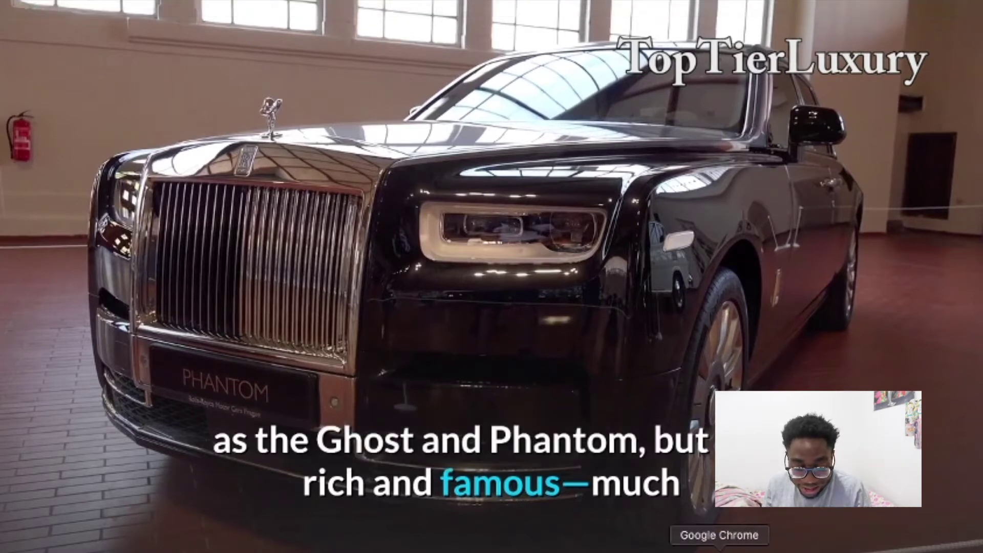
- Switch to Google Chrome and start a new video project in Vidnami
click(720, 550)
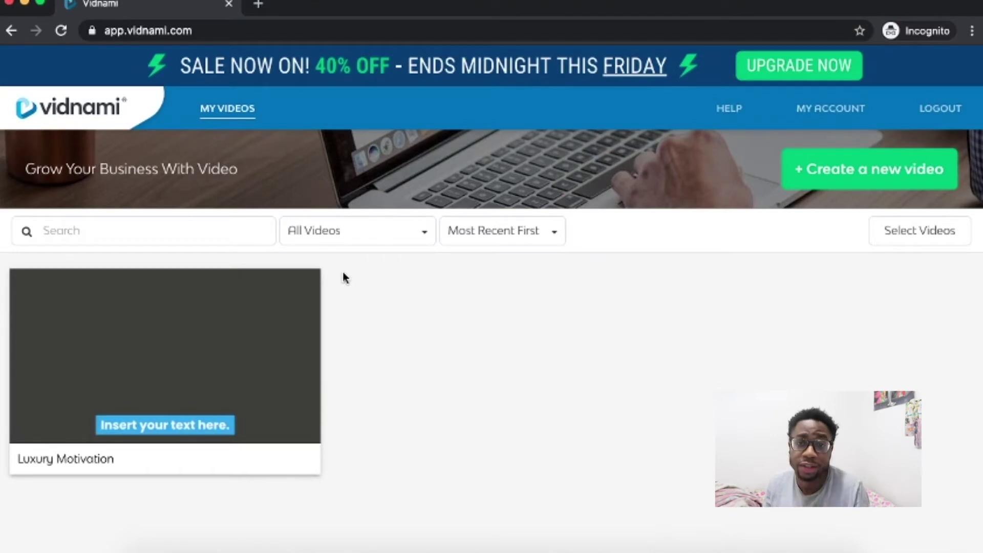
mouse_move(318, 297)
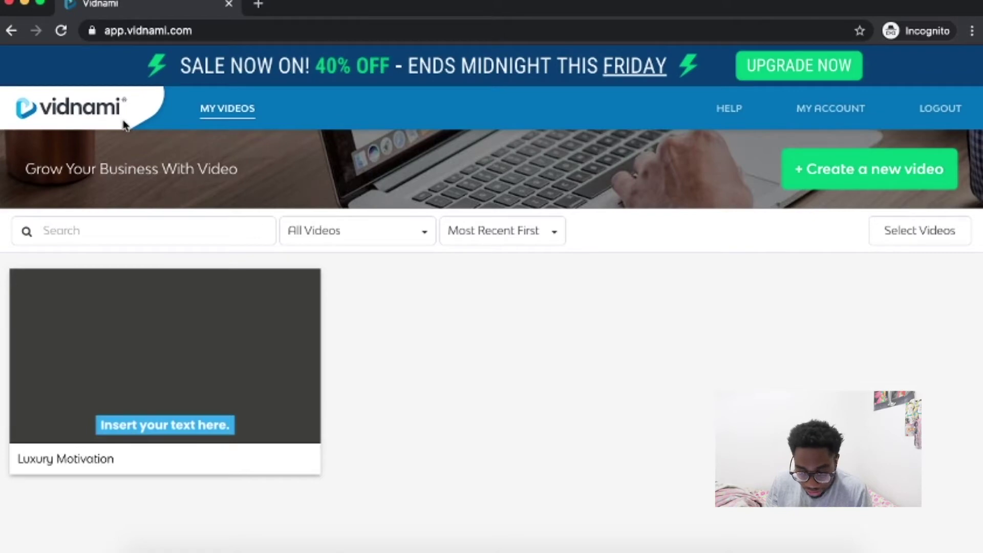
click(871, 179)
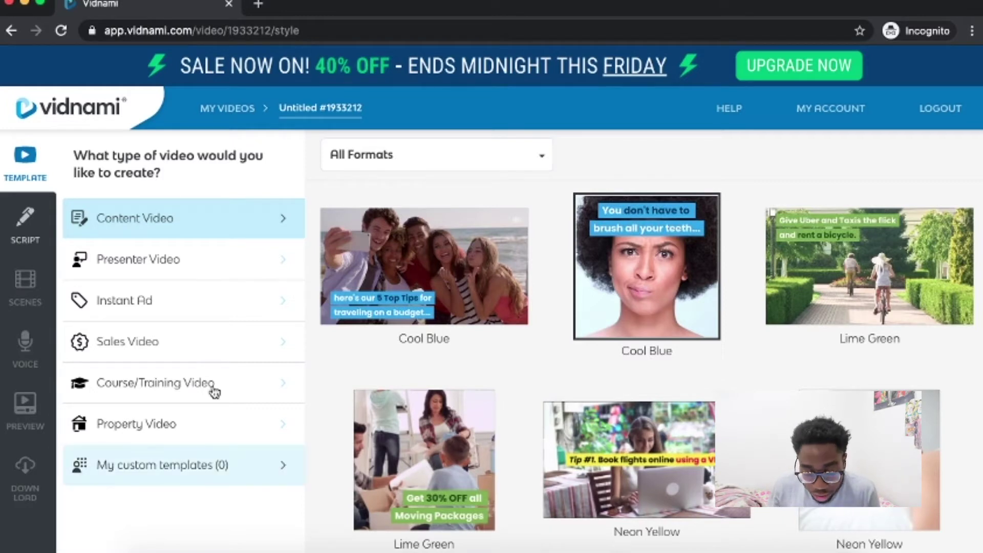
- Open the preview and description of the landscape Cool Blue content video template
scroll(376, 188, down, 2)
scroll(376, 191, up, 1)
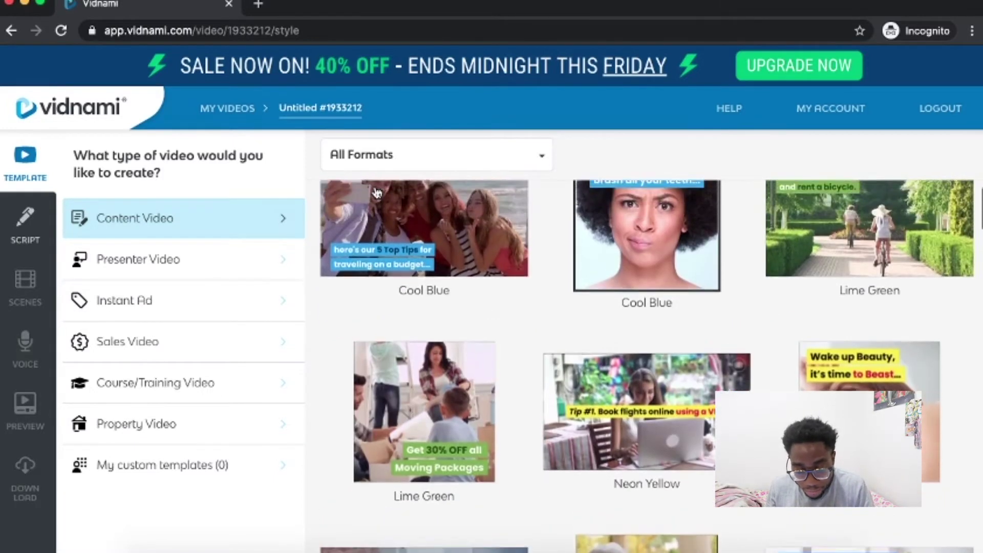
click(381, 256)
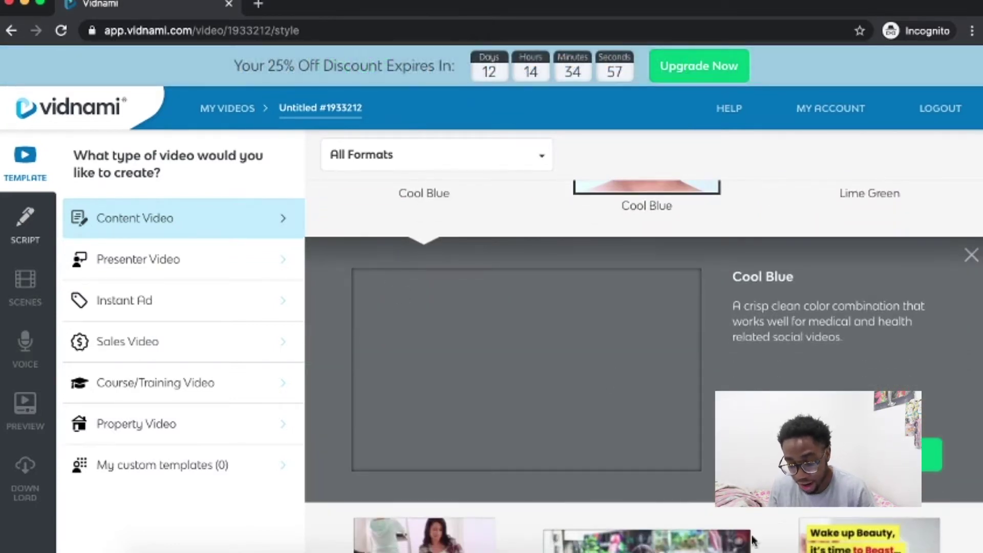
scroll(664, 426, up, 3)
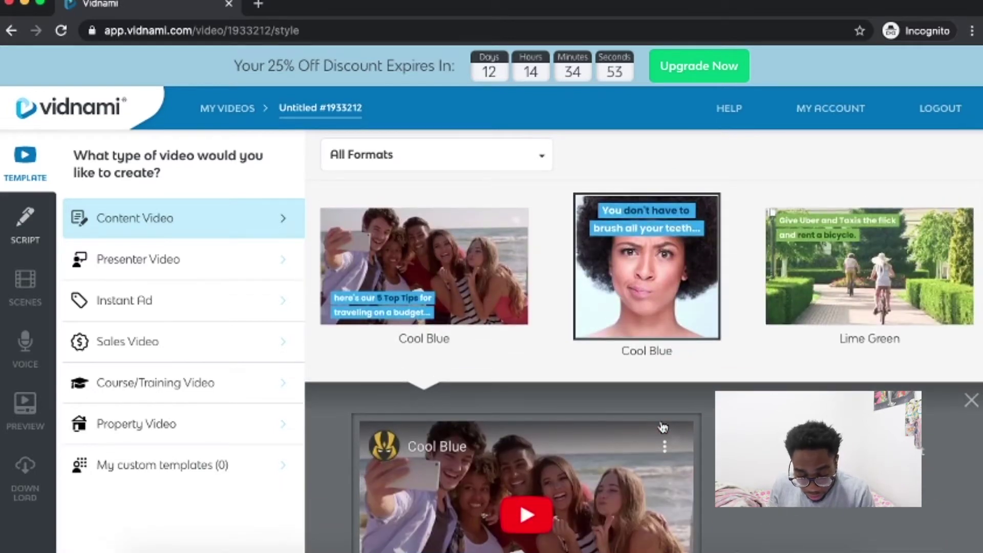
scroll(664, 427, down, 1)
scroll(664, 426, up, 1)
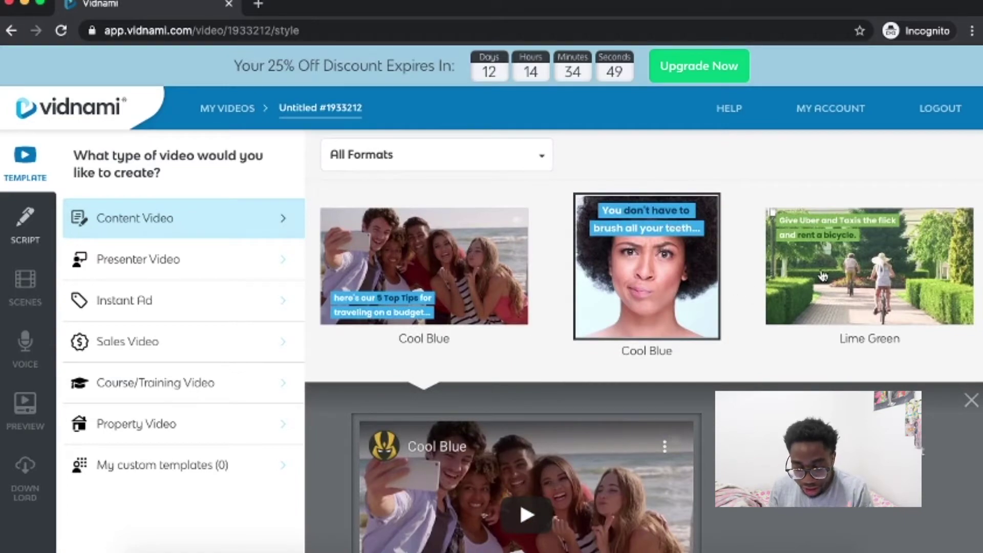
- Choose the landscape Vivid Orange content video template for the new video
scroll(820, 268, down, 4)
scroll(821, 269, down, 3)
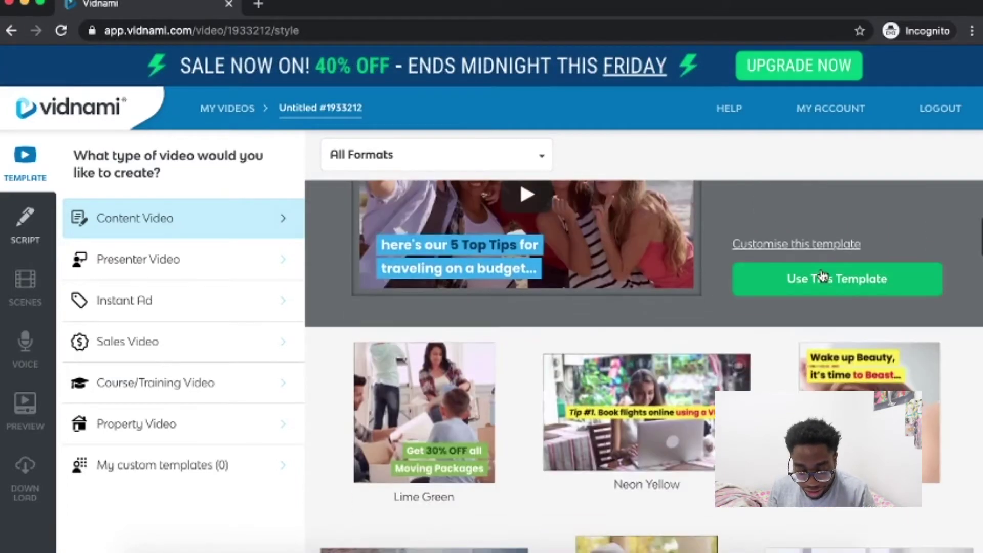
scroll(821, 271, down, 4)
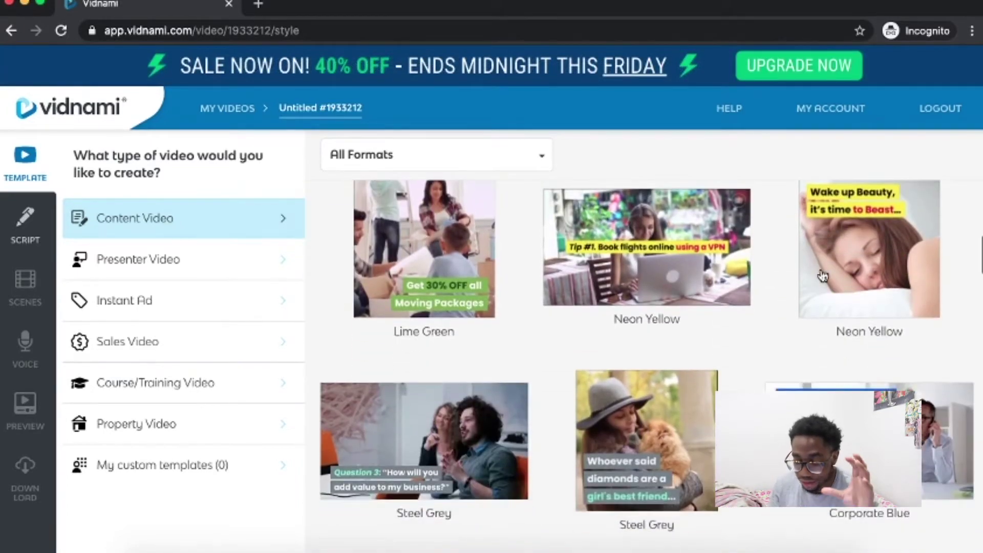
scroll(680, 387, down, 3)
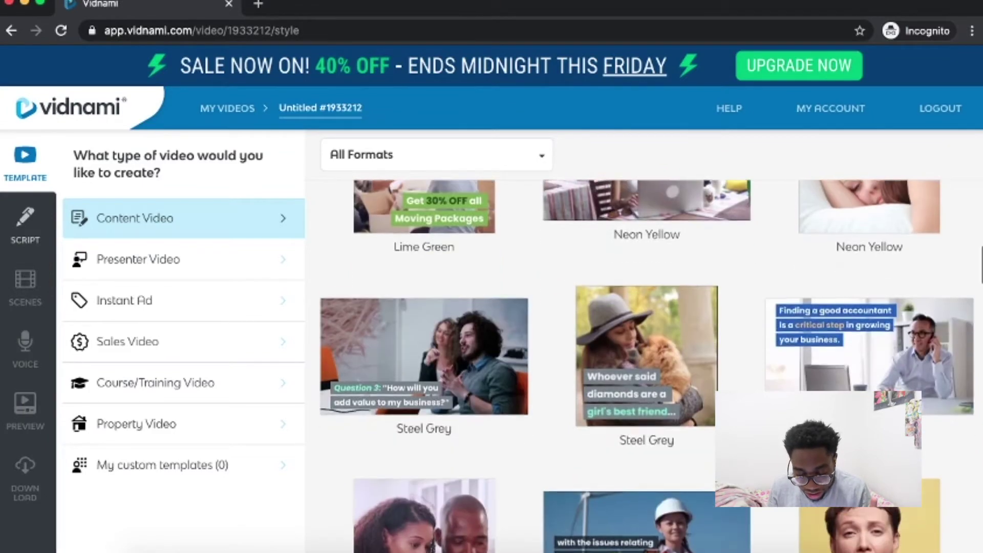
scroll(594, 392, down, 9)
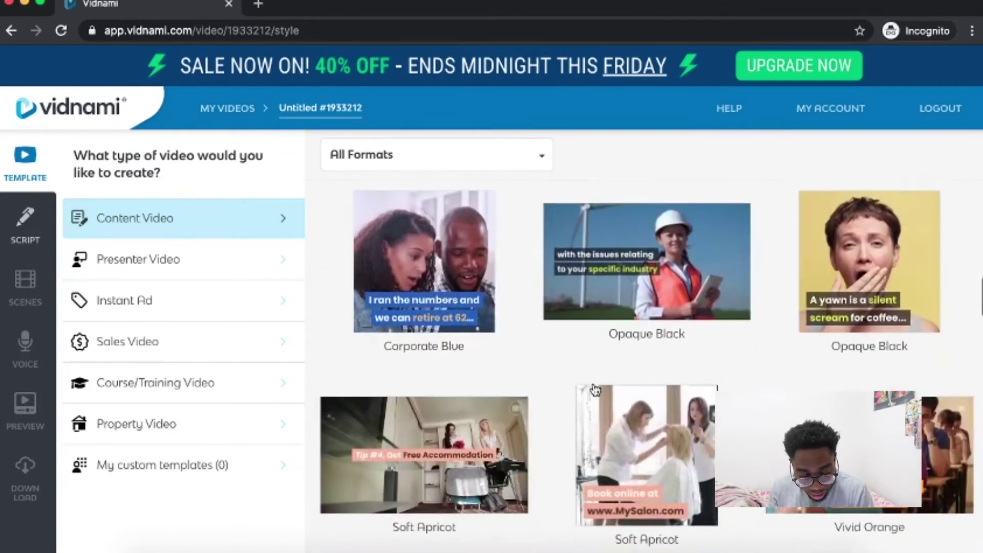
scroll(595, 390, down, 4)
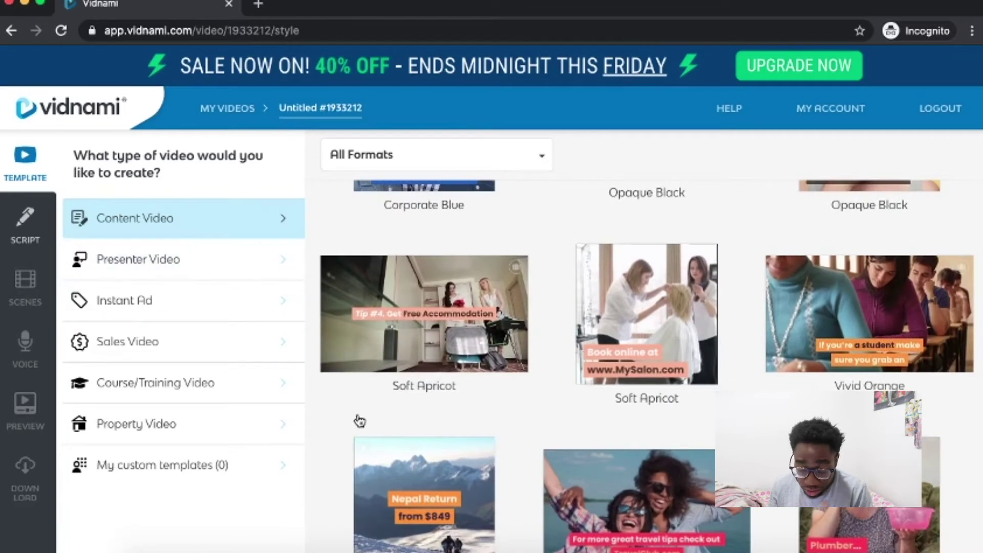
scroll(358, 421, up, 3)
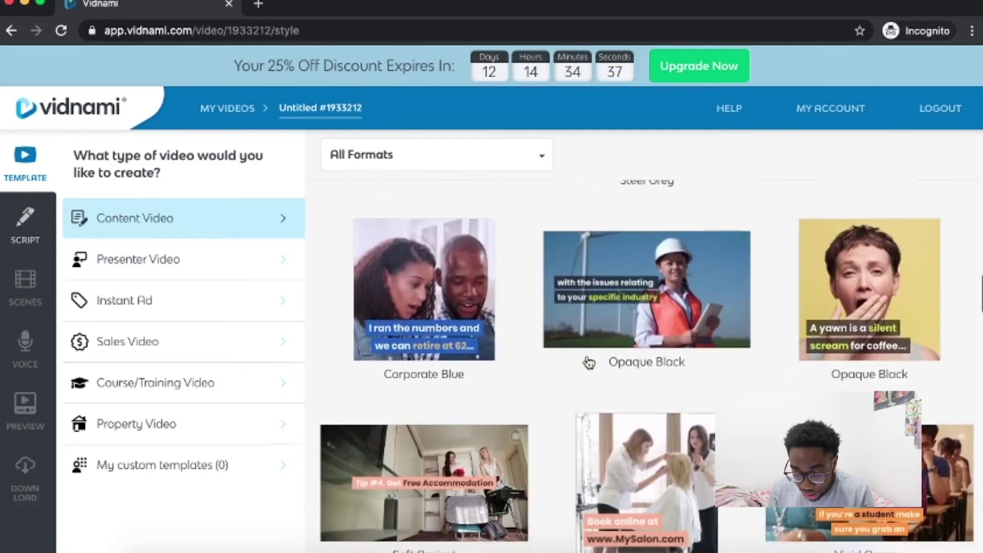
scroll(588, 358, down, 2)
click(814, 371)
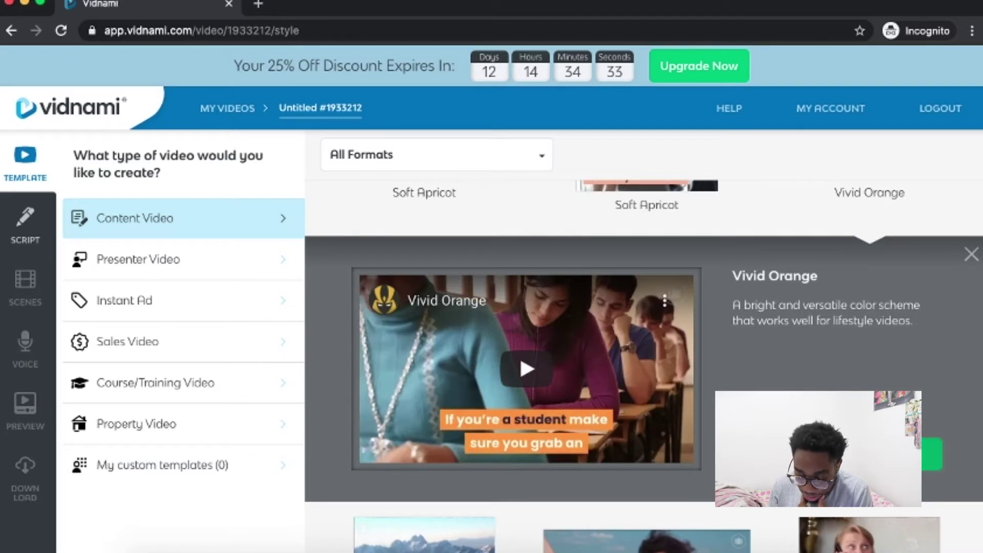
click(933, 454)
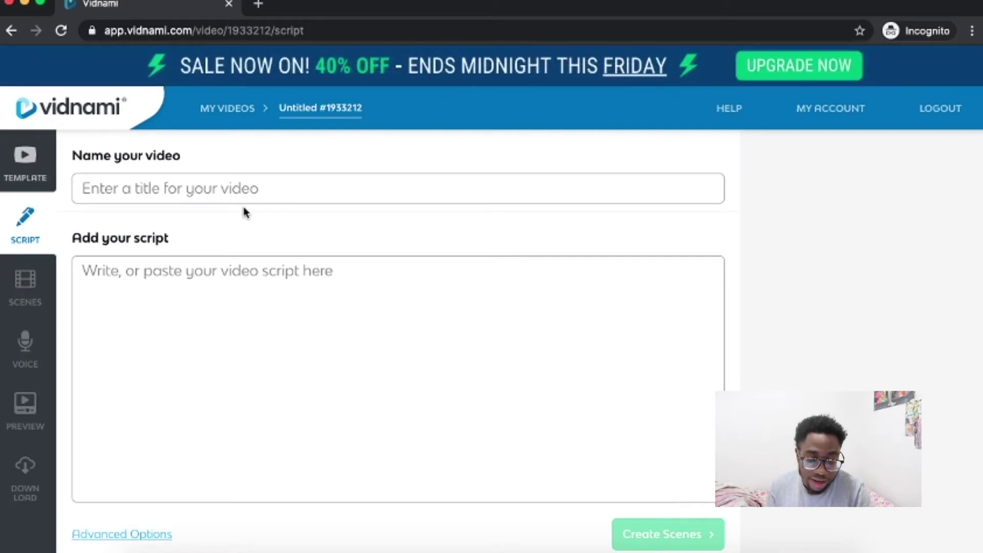
- Name the video "Top 10 Luxury Features of Rolls Royce"
click(226, 189)
text(Top 1)
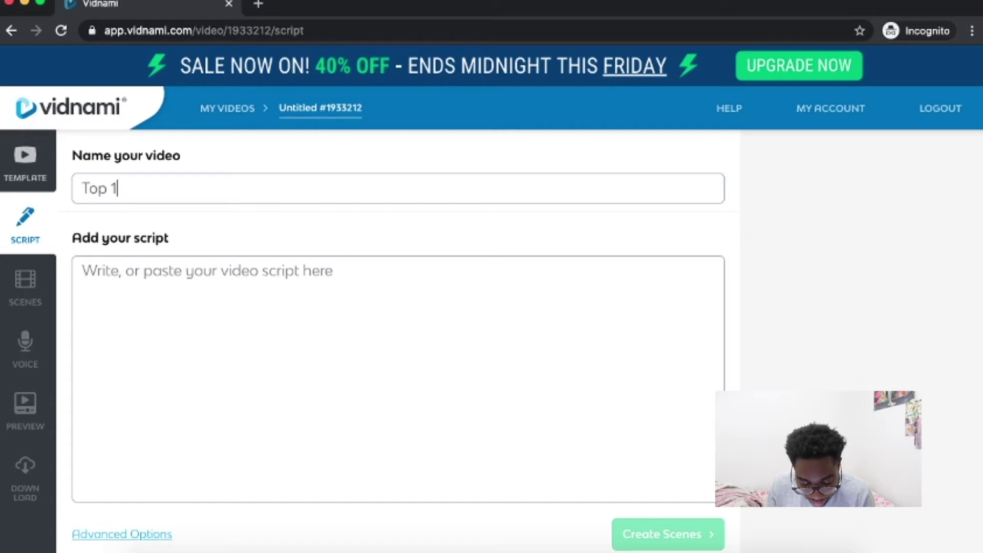
text(0 Luxury Fea)
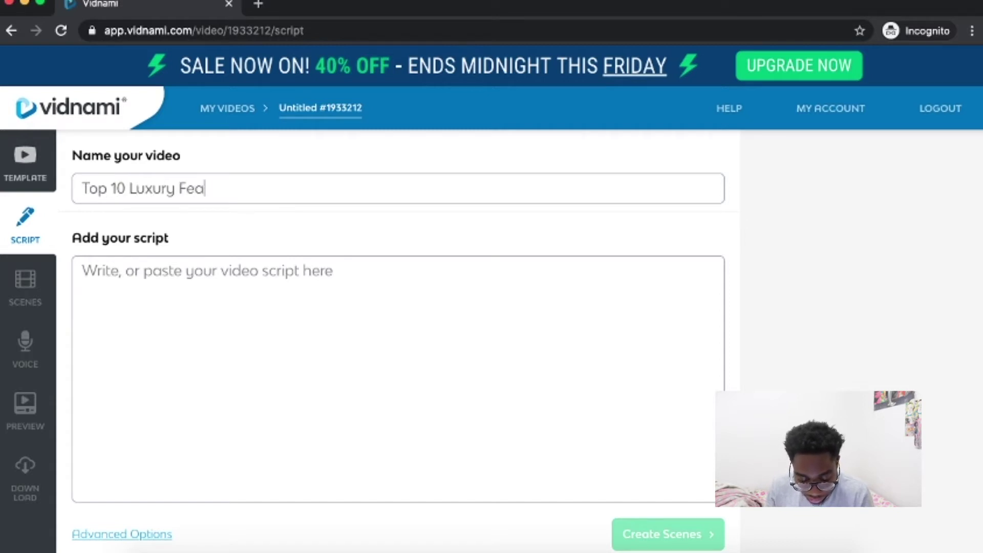
text(tures of Roll)
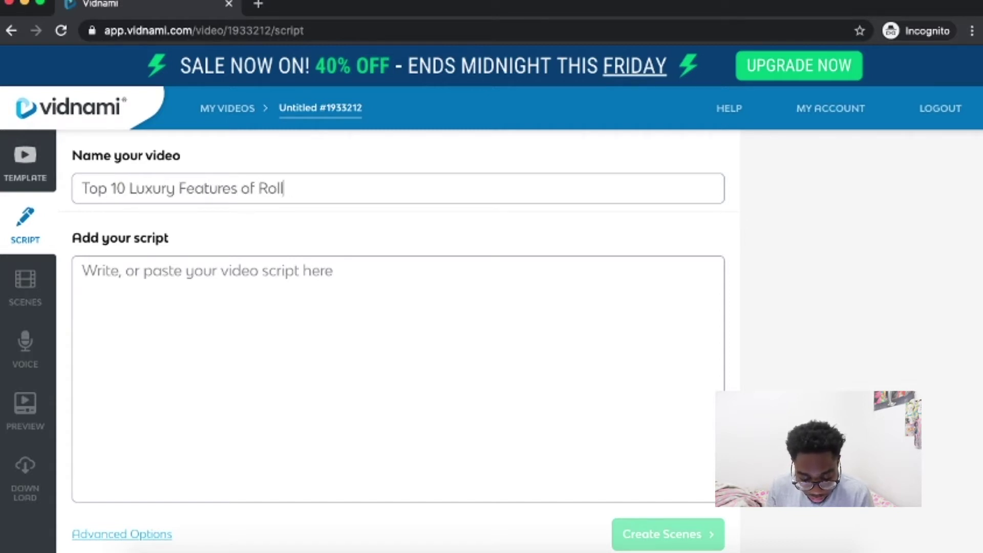
text(s Royce)
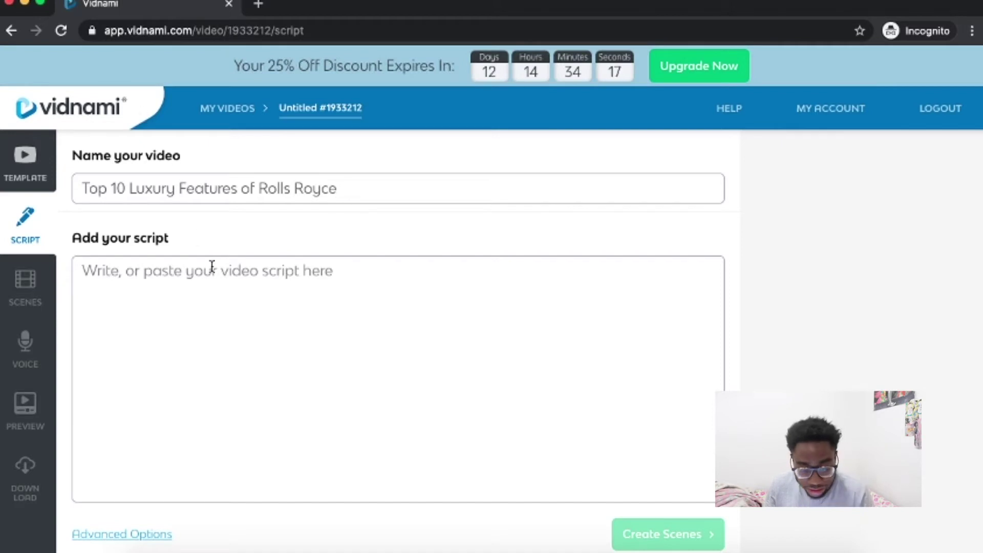
- Enter "The quick brown fox" as the video script and create the scenes from it
click(216, 316)
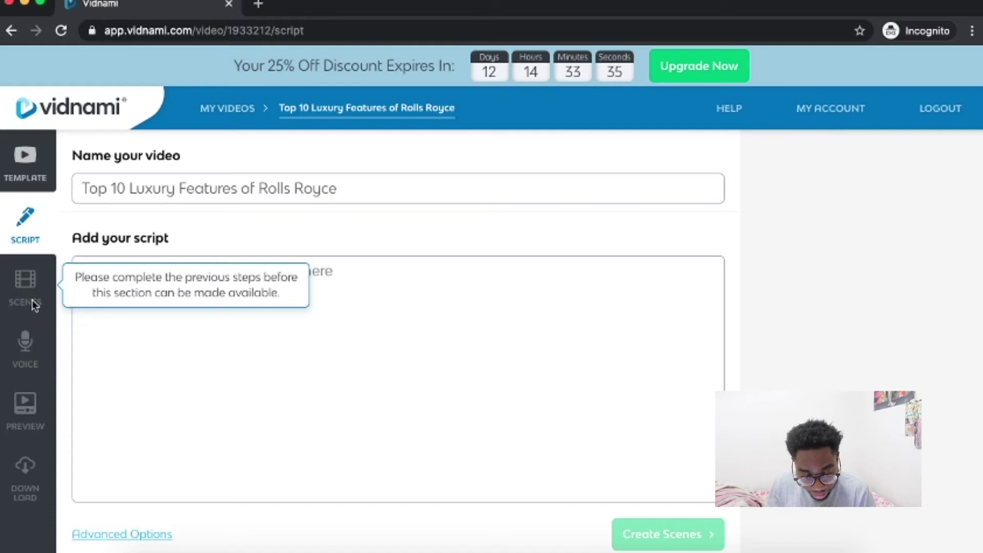
text(N)
key(BackSpace)
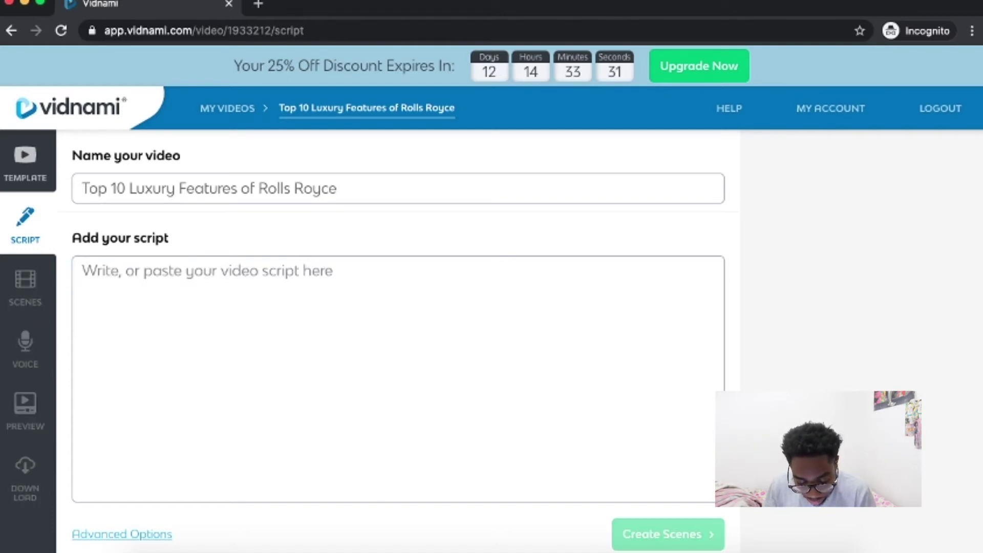
text(The quiclk)
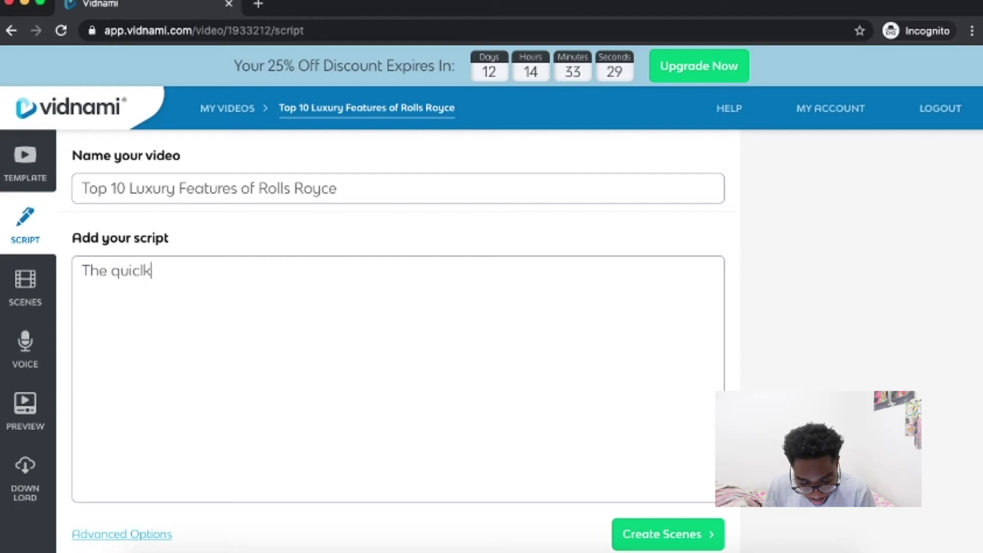
key(BackSpace)
key(BackSpace)
text(k)
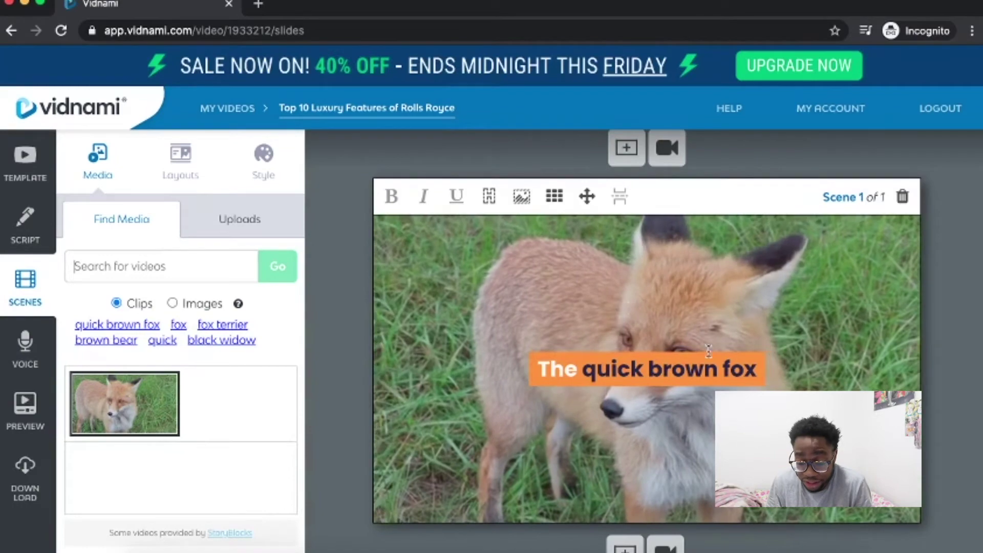
- Add a new blank scene after scene 1, the quick brown fox scene
scroll(710, 350, down, 2)
scroll(710, 350, up, 1)
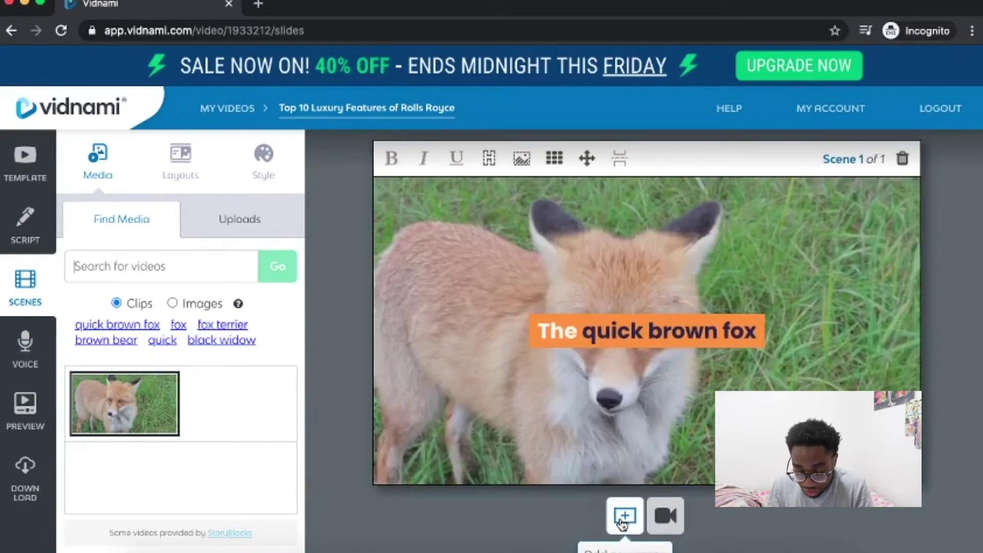
scroll(621, 522, down, 1)
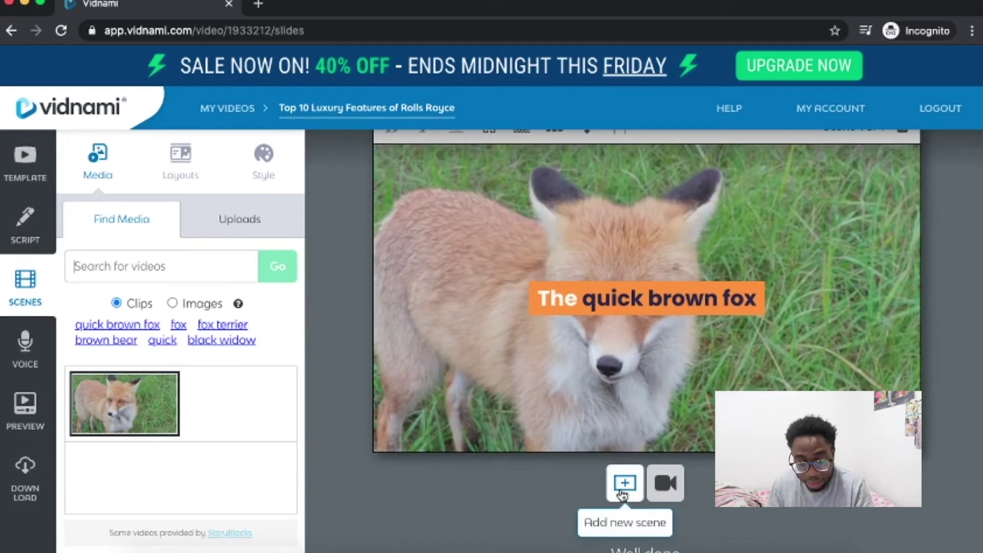
click(624, 485)
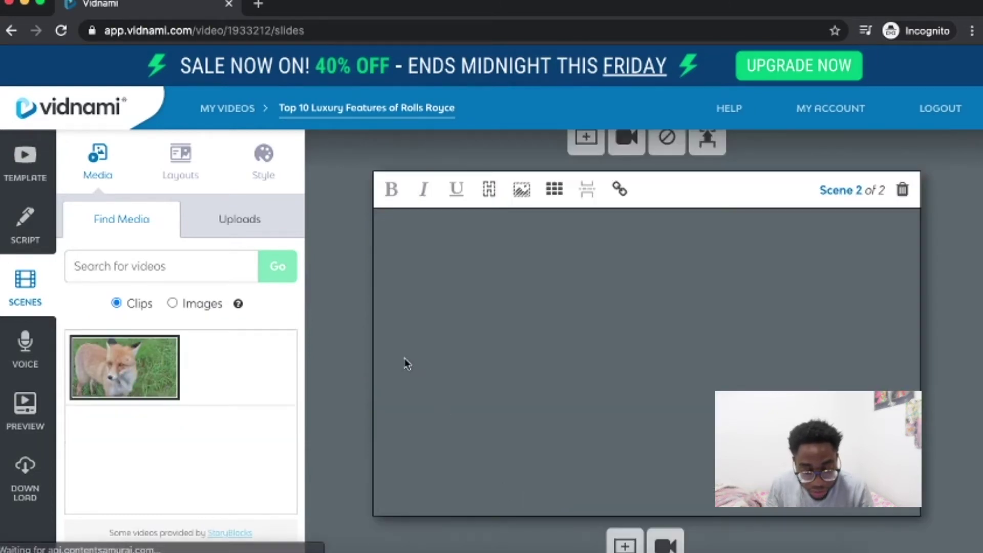
- Search the video clips for "fox" and apply the clip of a fox standing on bare reddish ground to scene 2
click(192, 270)
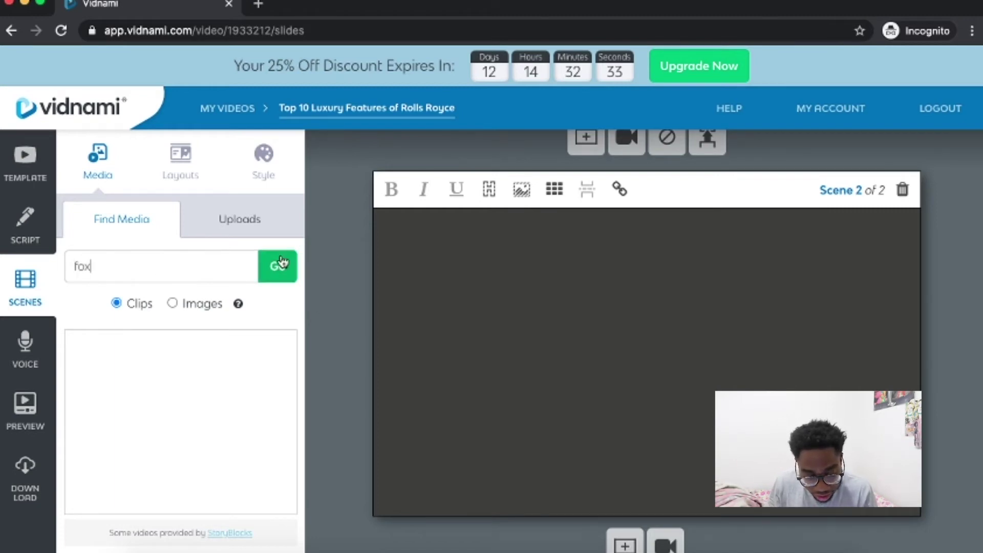
click(277, 268)
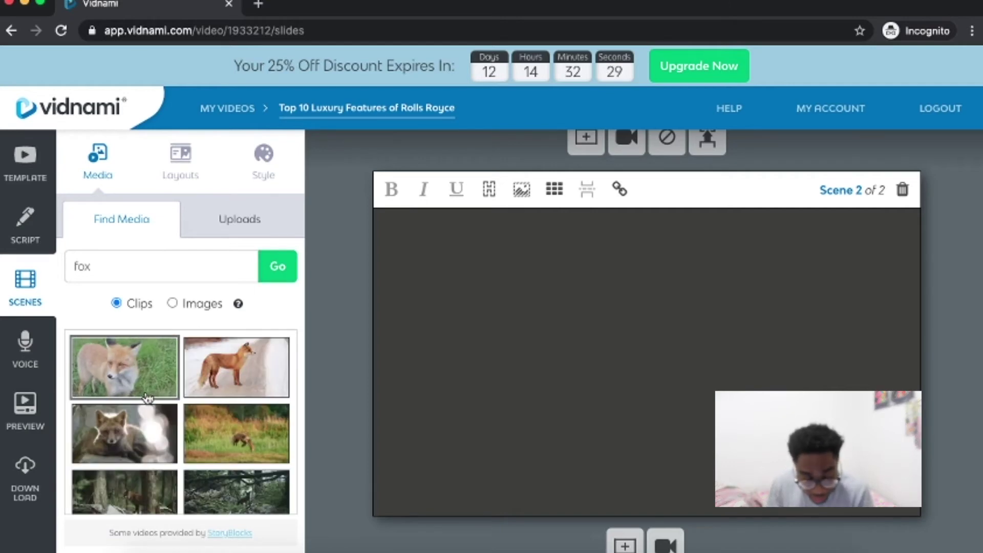
scroll(146, 401, down, 2)
scroll(147, 400, down, 2)
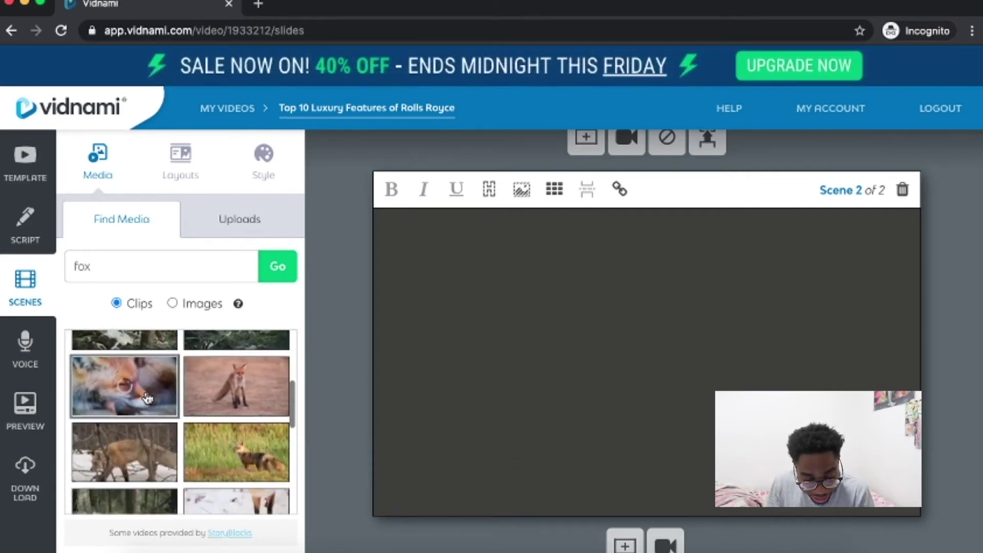
click(144, 403)
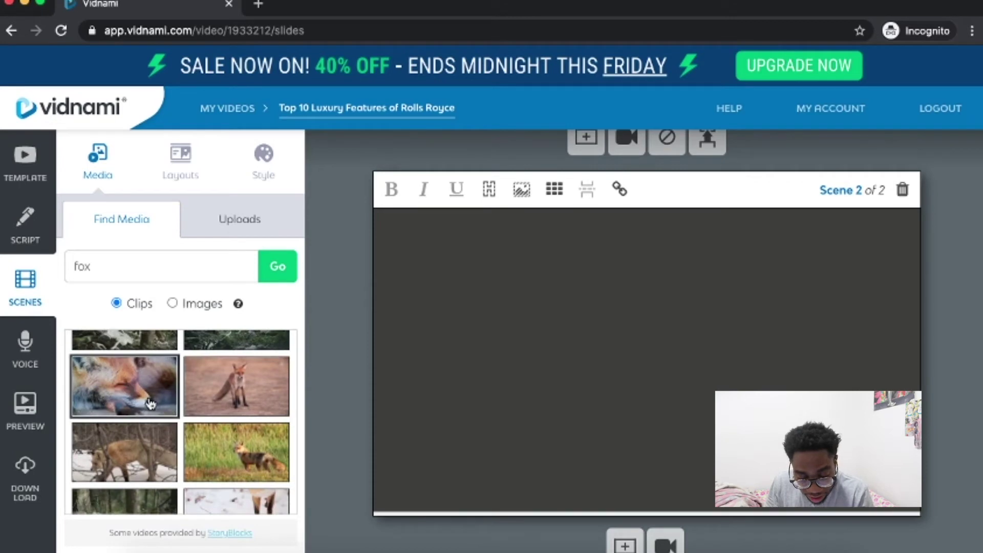
click(225, 405)
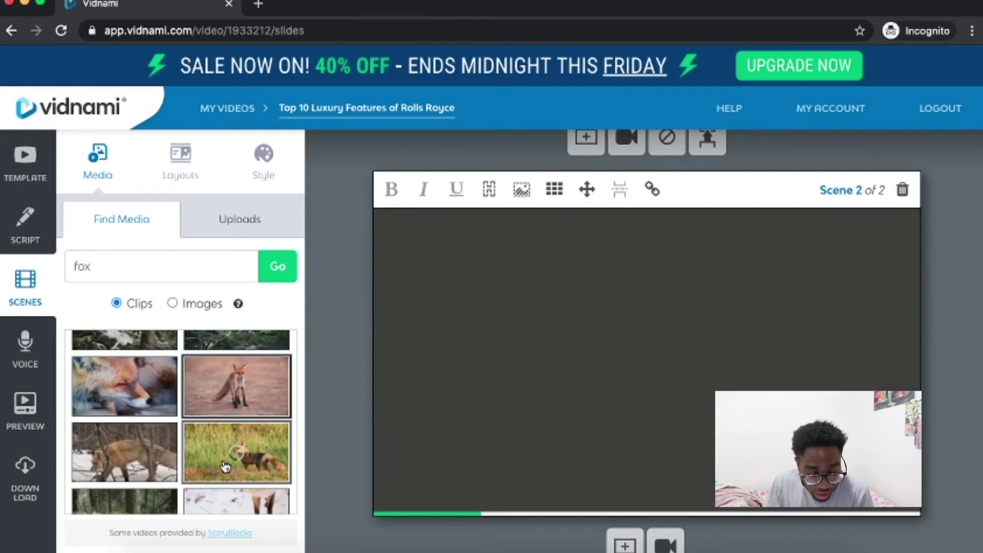
- Add a new blank scene after scene 2, the scene with the fox on bare reddish ground
scroll(220, 465, down, 3)
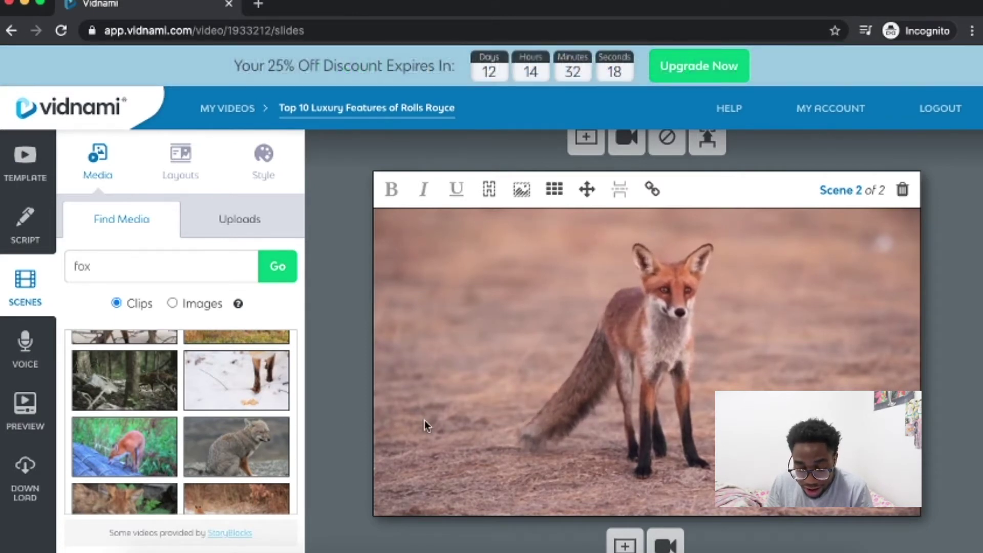
scroll(425, 420, up, 5)
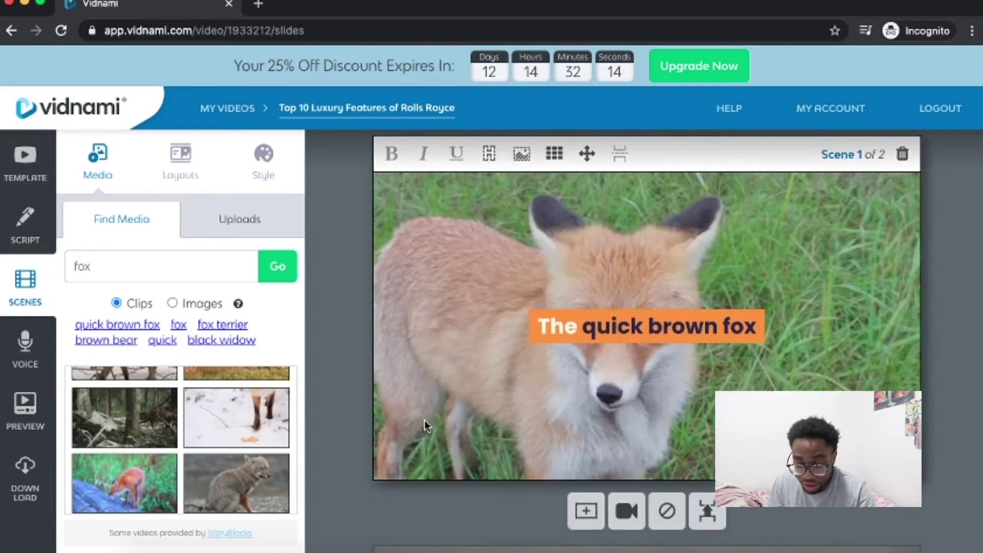
scroll(425, 420, down, 10)
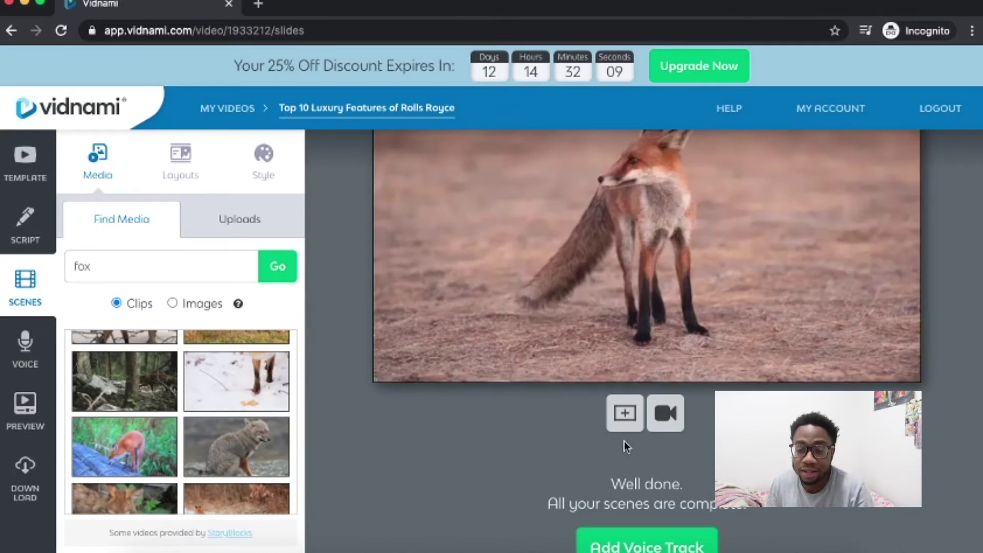
click(625, 413)
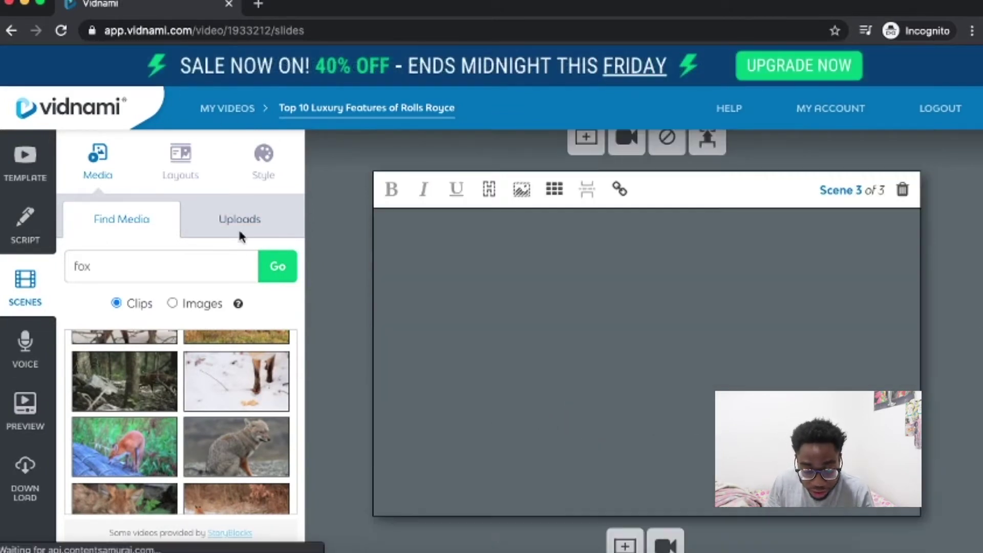
- Search the video clips for "rolls royce" and apply the clip of the black Phantom parked indoors to scene 3
click(241, 231)
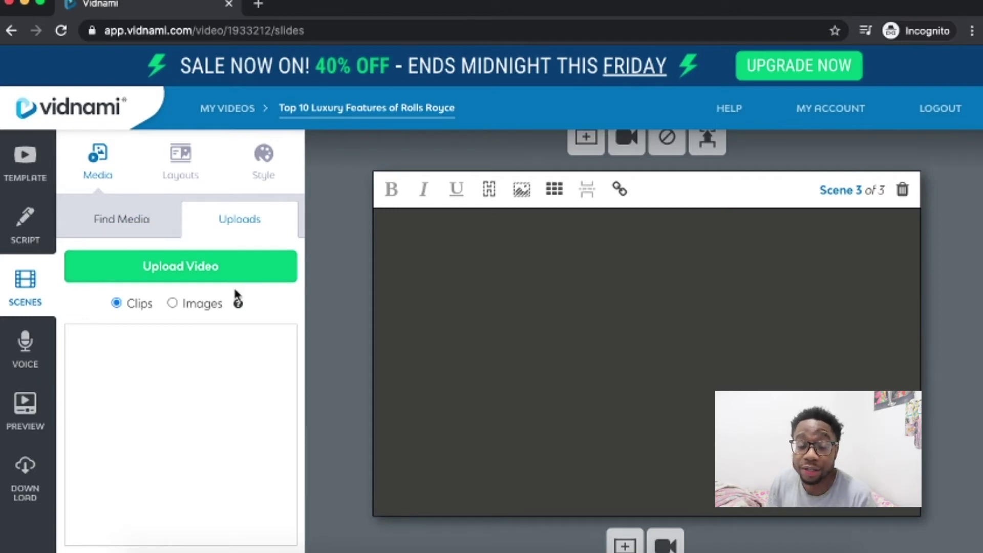
click(142, 215)
text(rolls royce)
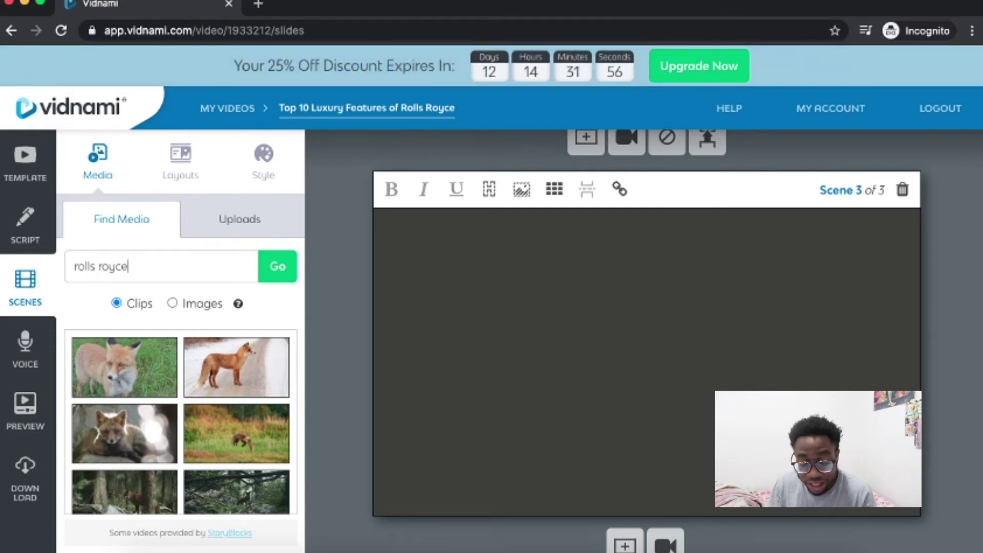
key(Return)
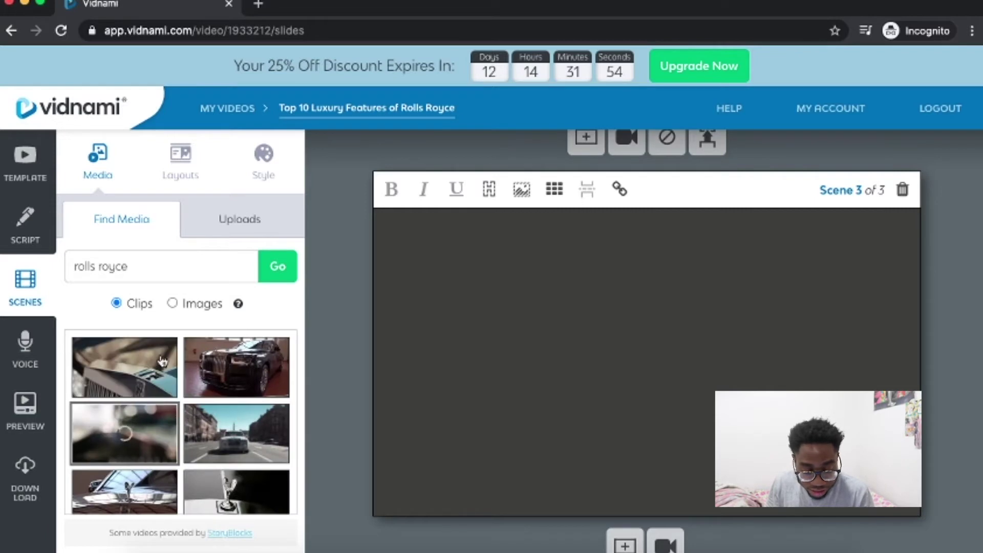
click(162, 361)
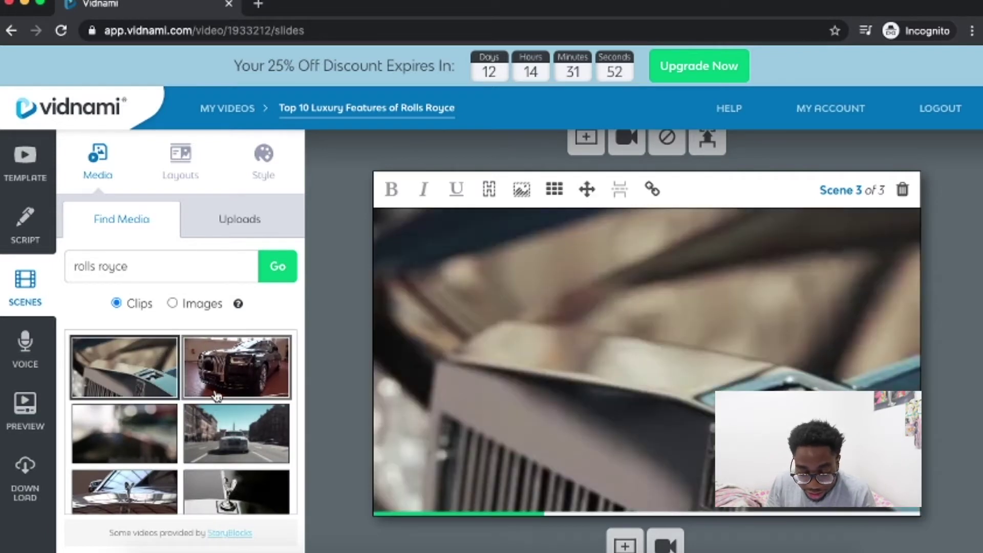
click(217, 394)
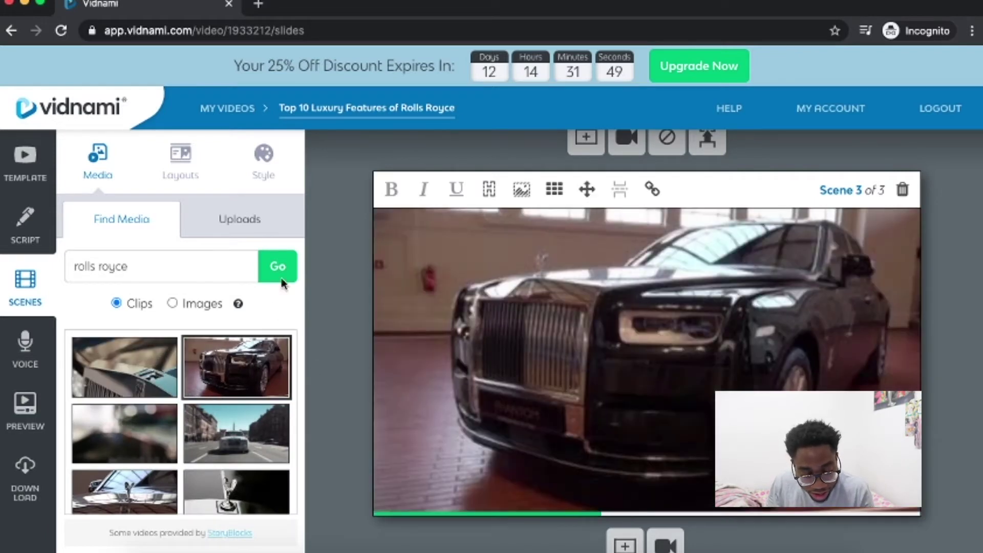
- Search the video clips for "race car" and apply the clip of the red Firestone race car to scene 3
triple_click(191, 279)
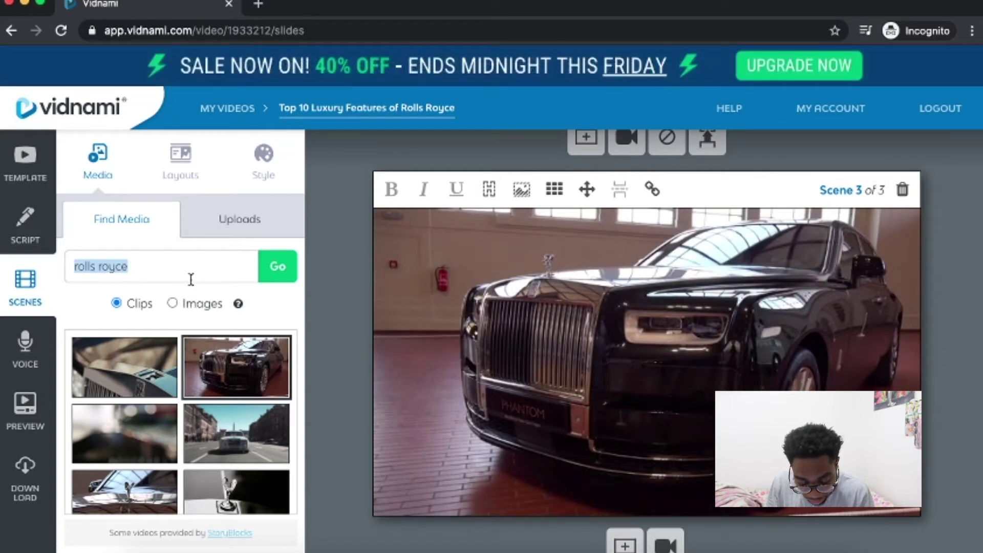
text(racecar)
key(Return)
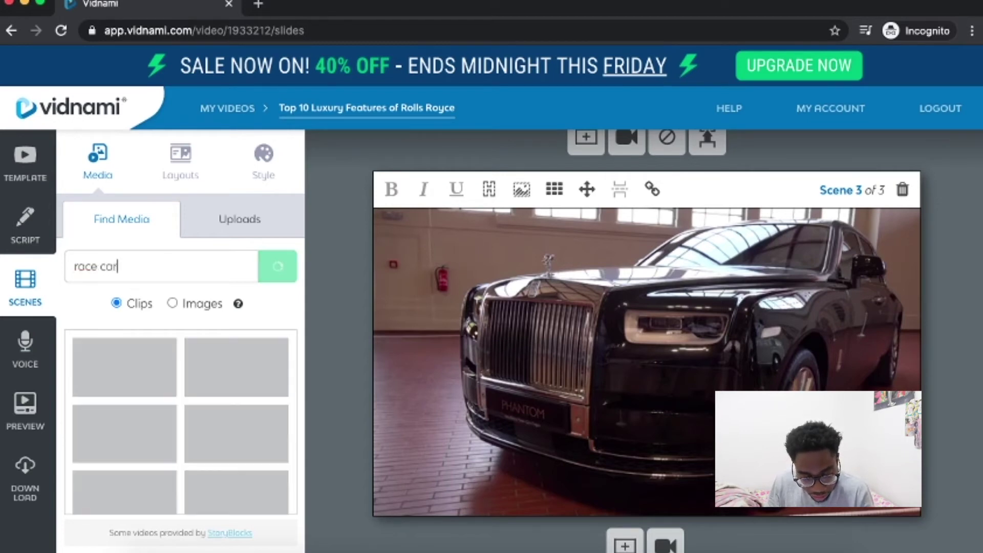
click(123, 366)
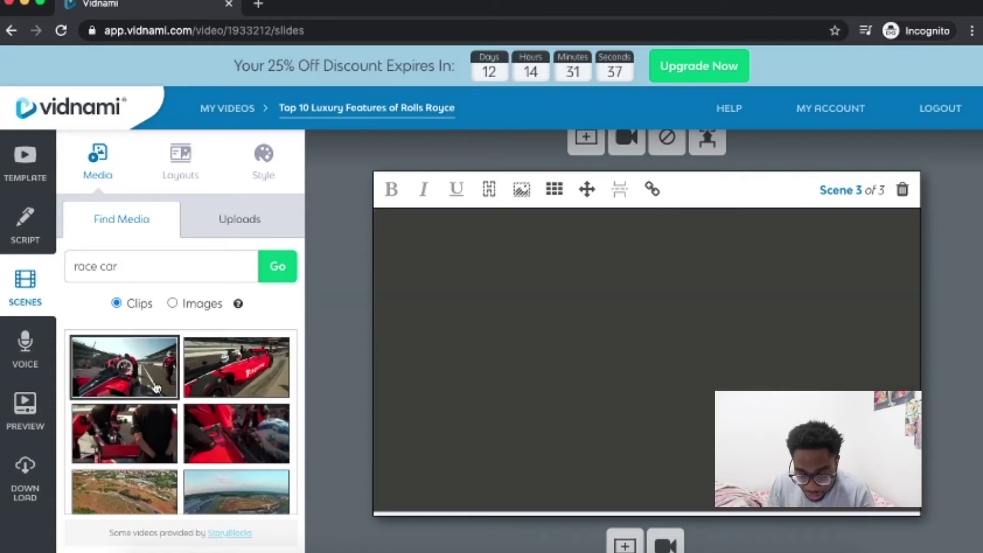
click(272, 368)
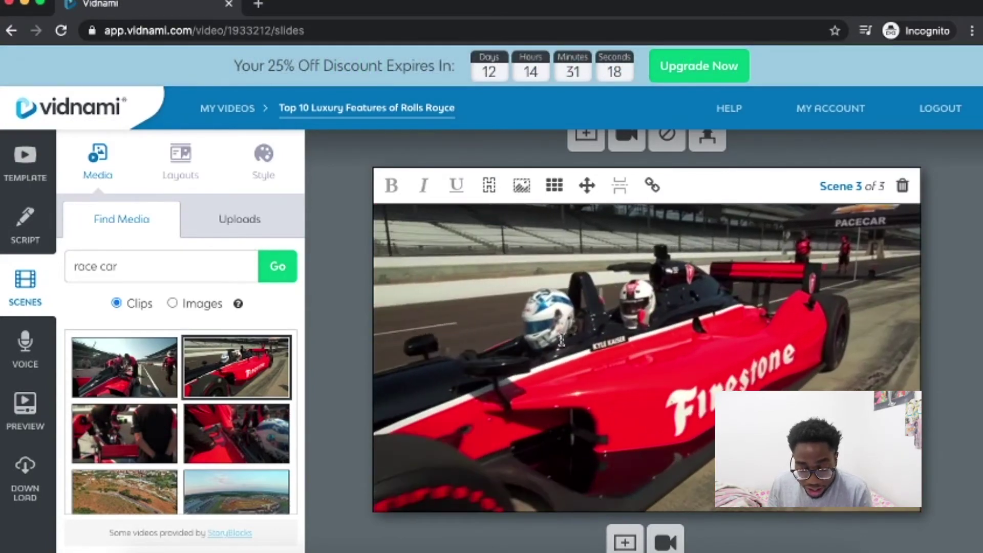
- Add the text "I love race cars" to scene 3
click(504, 431)
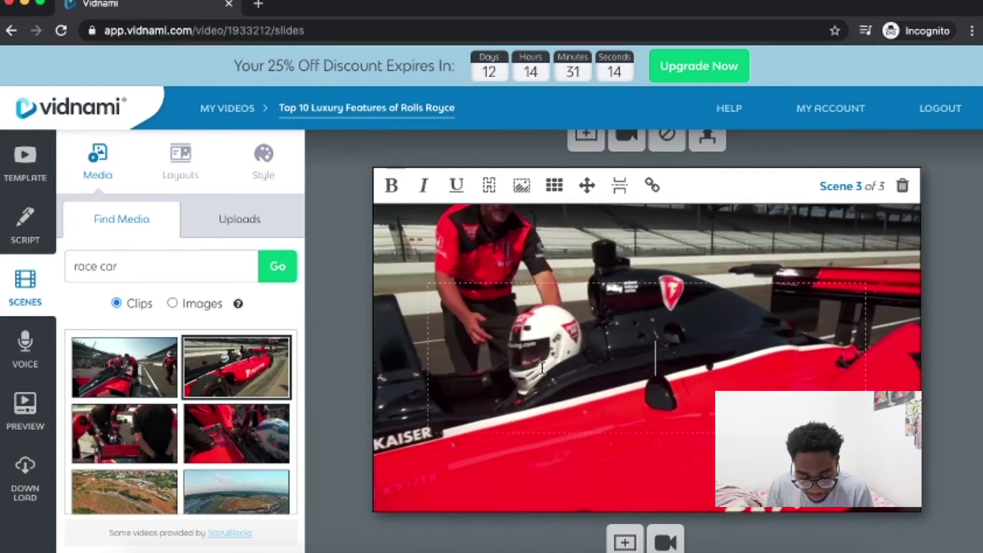
text(I lov)
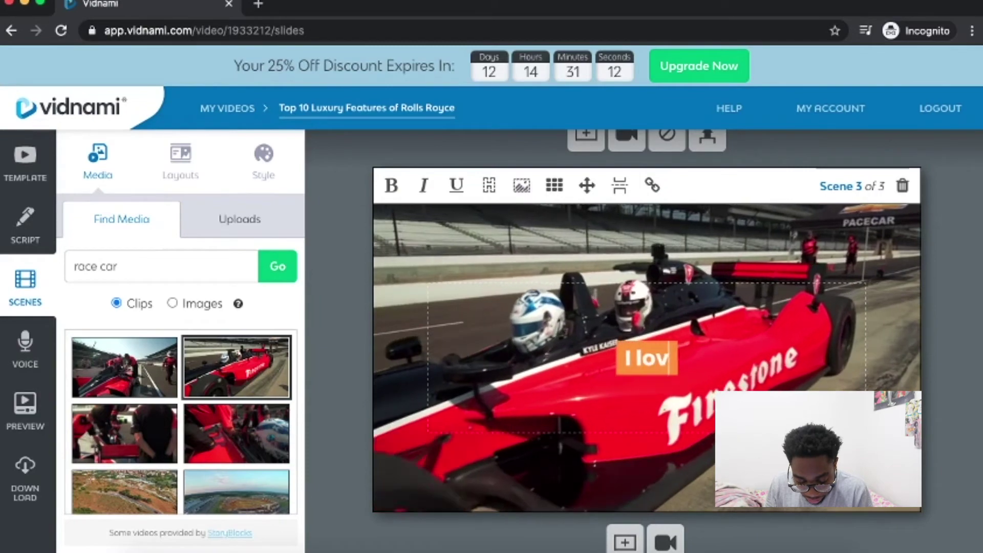
text(e race cars)
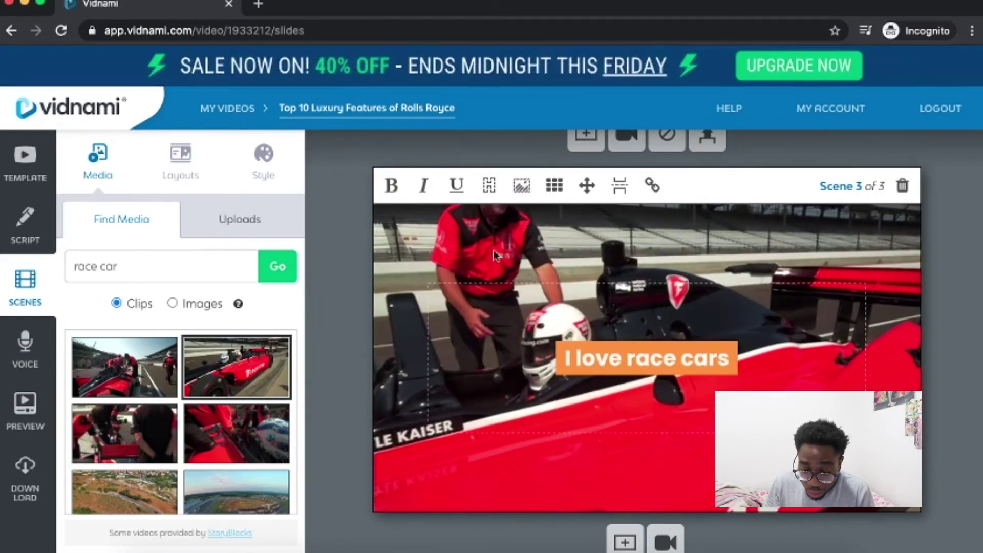
- Try several positions for scene 3's text and place it at the bottom centre of the frame
click(556, 189)
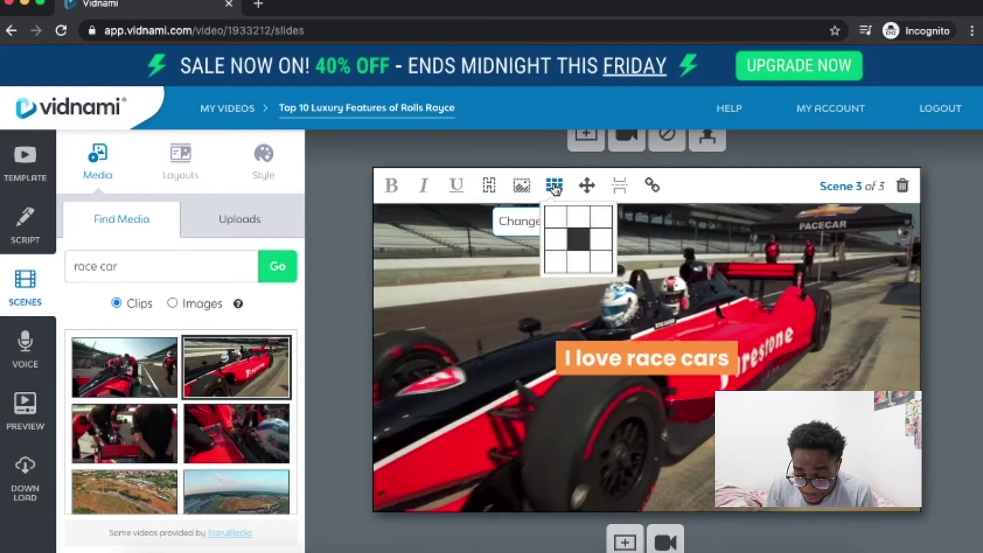
click(581, 263)
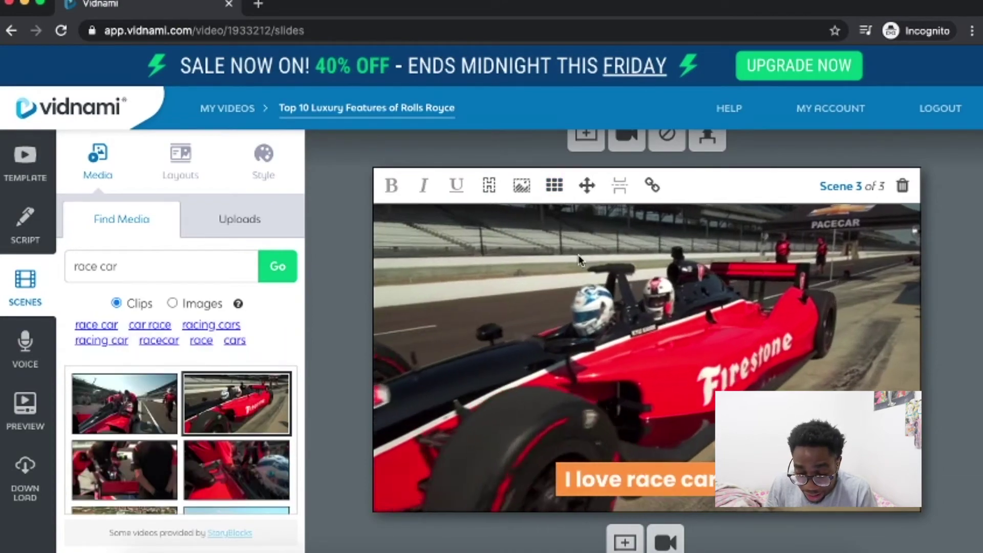
click(564, 221)
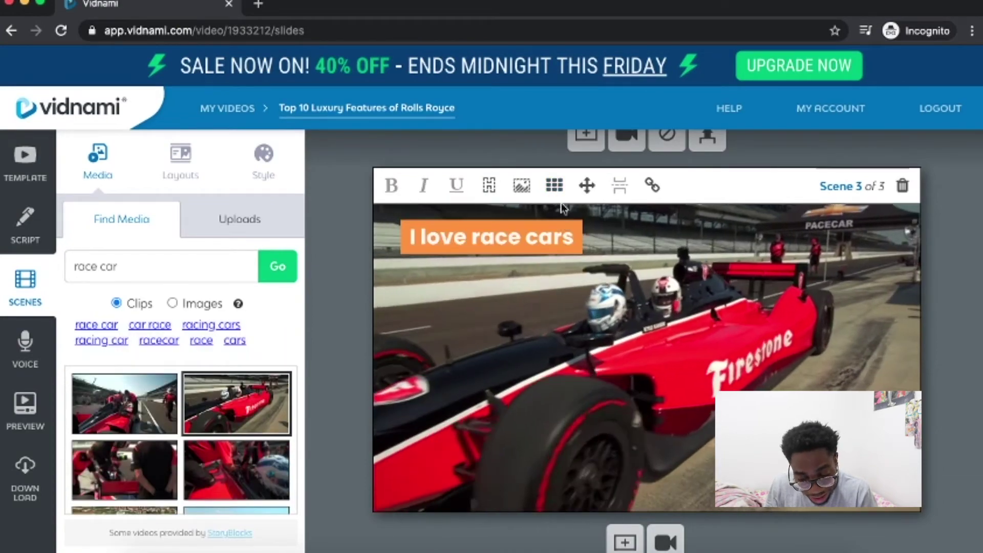
click(555, 186)
click(578, 217)
click(555, 186)
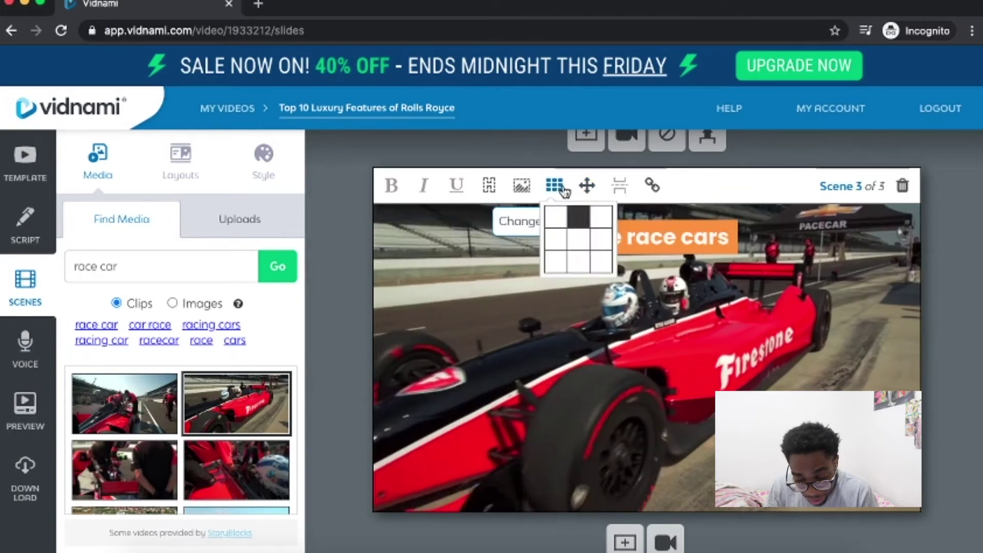
click(581, 267)
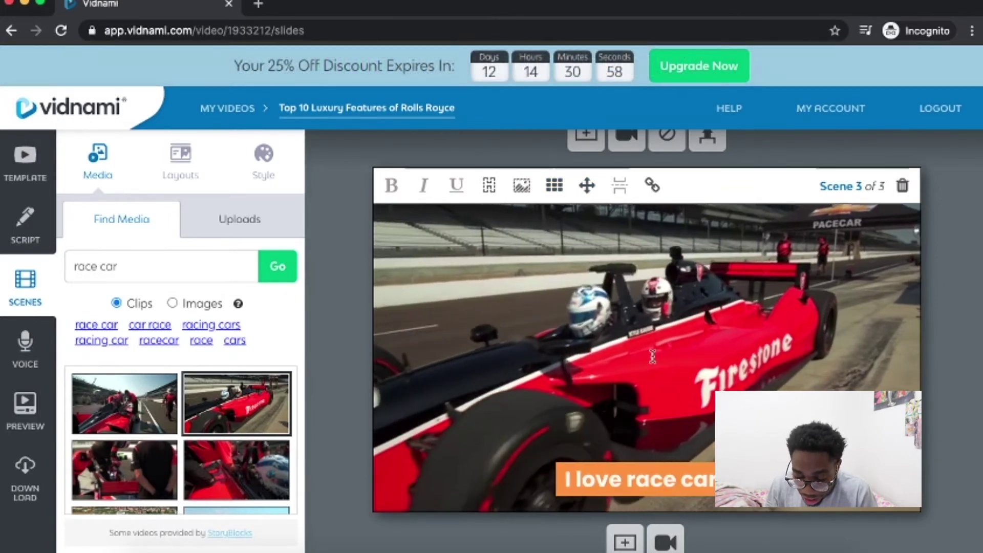
- Add a new blank scene after scene 3, the race car scene
scroll(947, 412, down, 2)
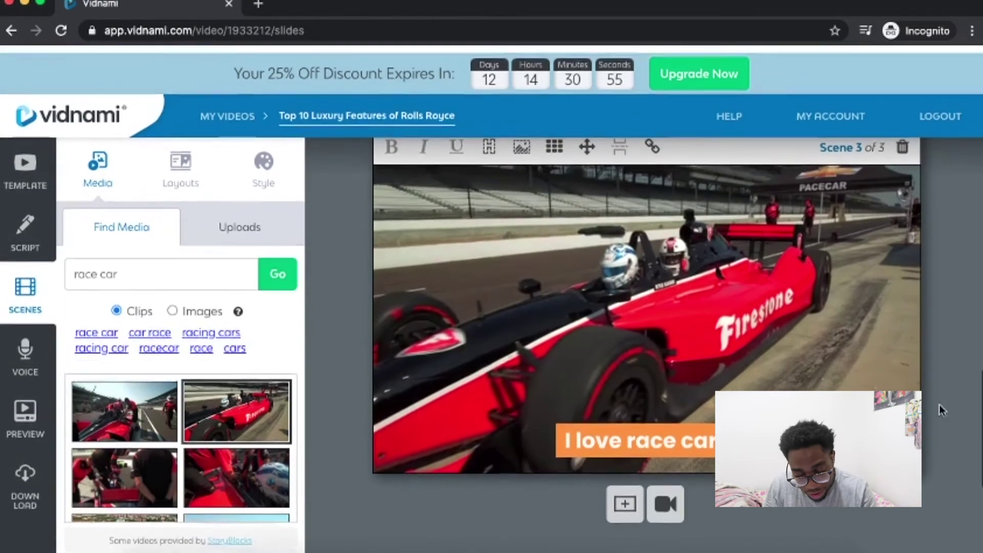
scroll(942, 404, down, 5)
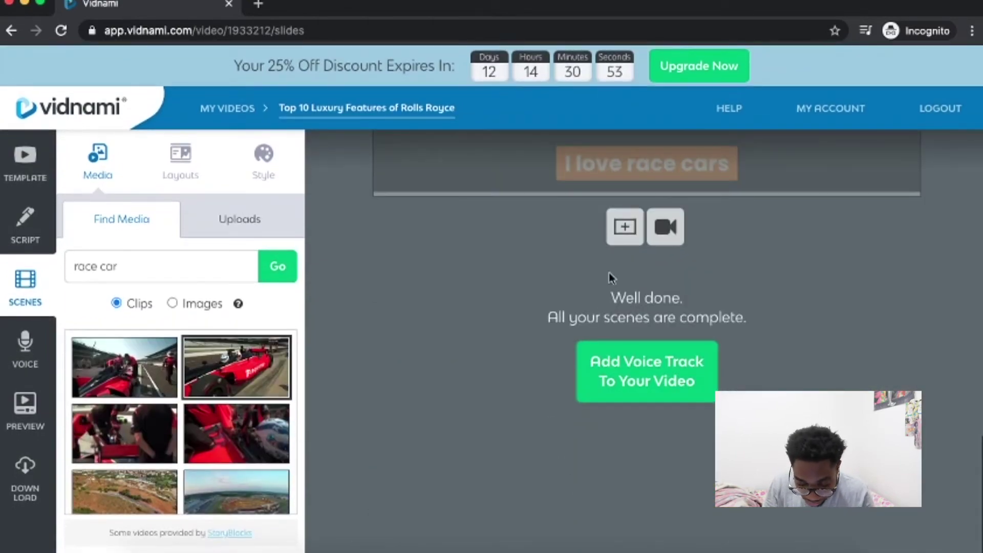
click(624, 227)
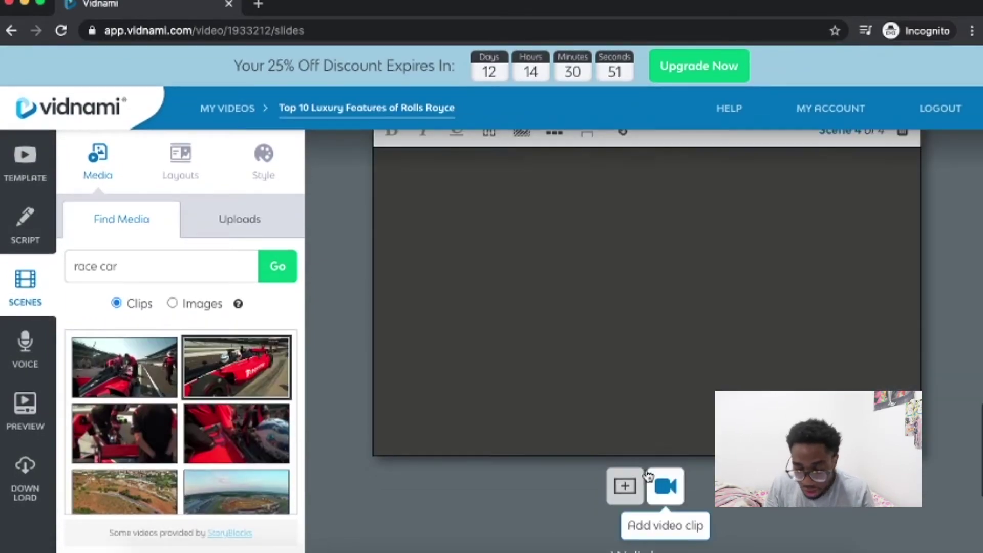
scroll(661, 487, down, 3)
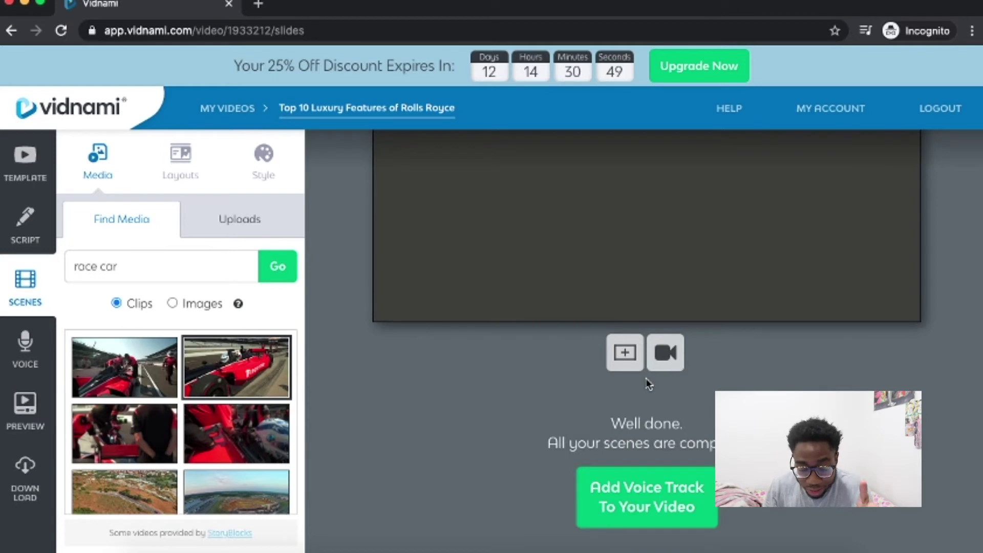
- Switch the "race car" media search to images and apply the picture of the red number 44 race car to scene 4
click(173, 303)
scroll(444, 348, up, 3)
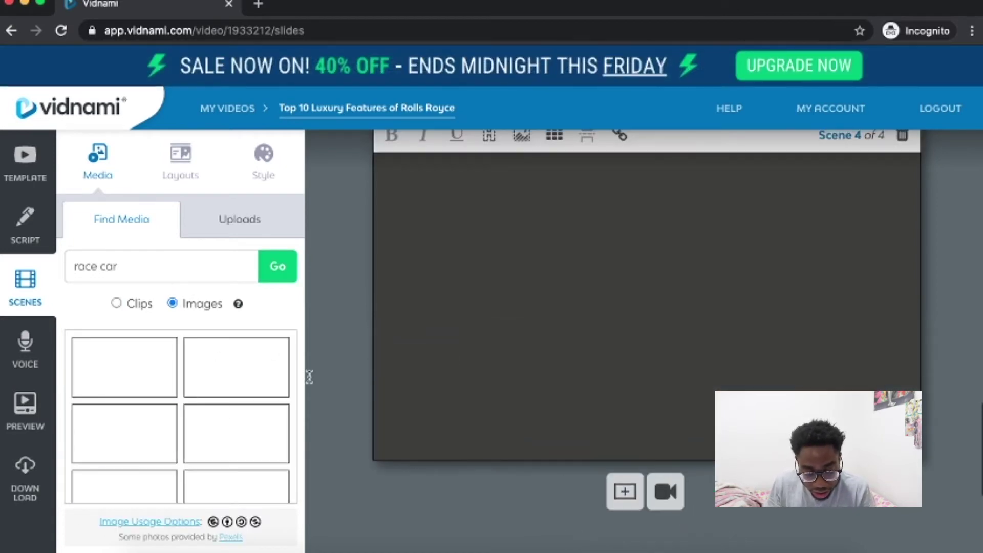
click(153, 382)
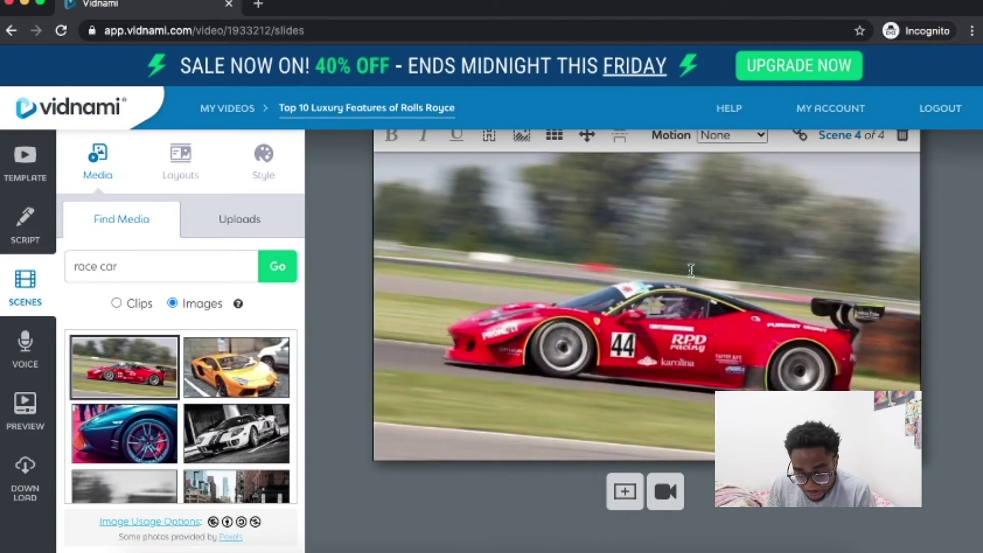
scroll(691, 271, up, 2)
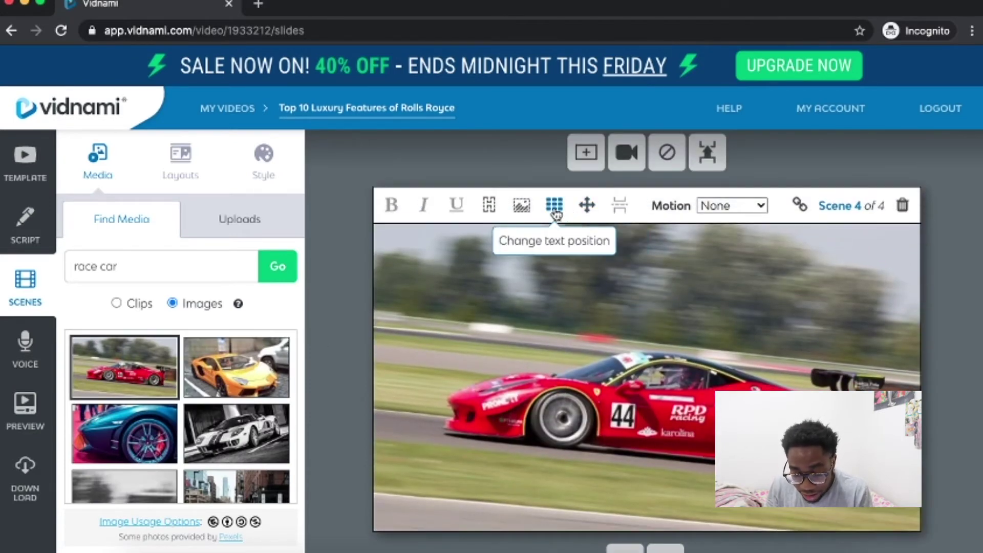
- Try the Zoom In motion on scene 4's image, then set its motion to Zoom Out
click(727, 205)
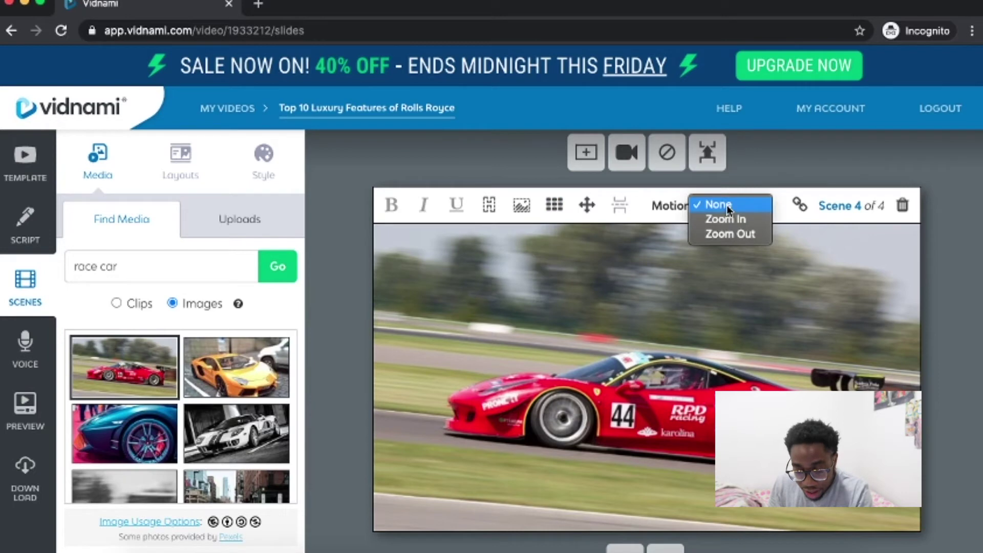
click(722, 219)
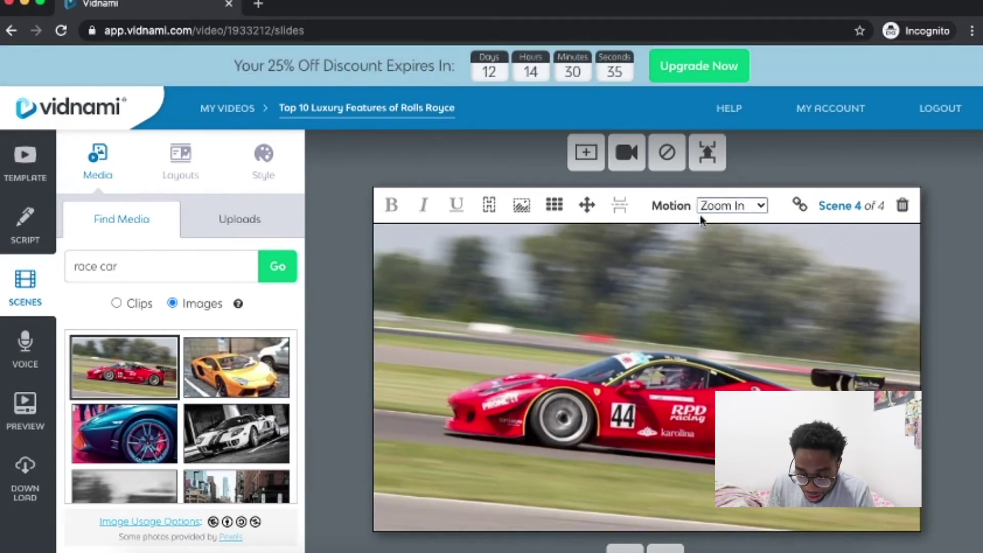
click(703, 219)
click(704, 220)
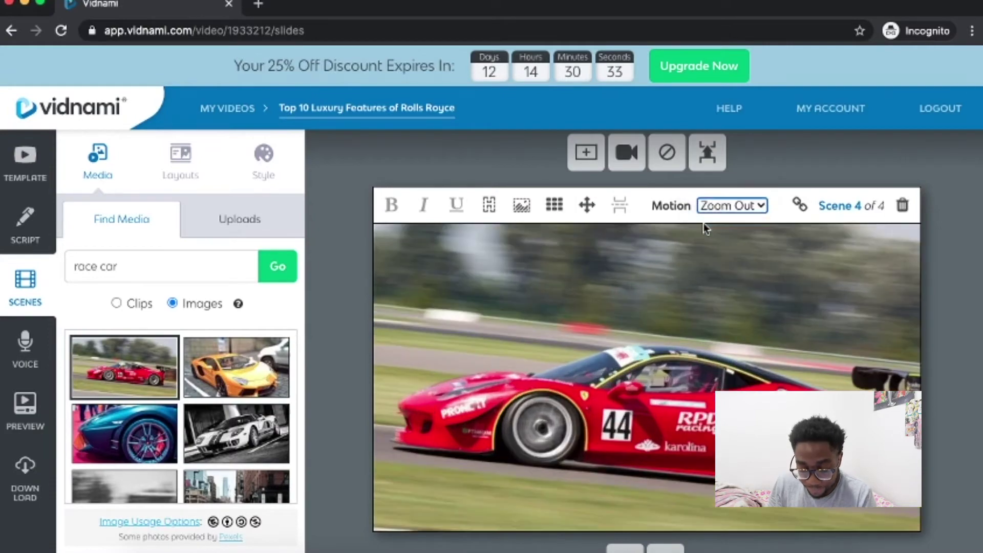
- Proceed to adding a voice track to the video and choose the Auto-voice option
scroll(560, 291, down, 2)
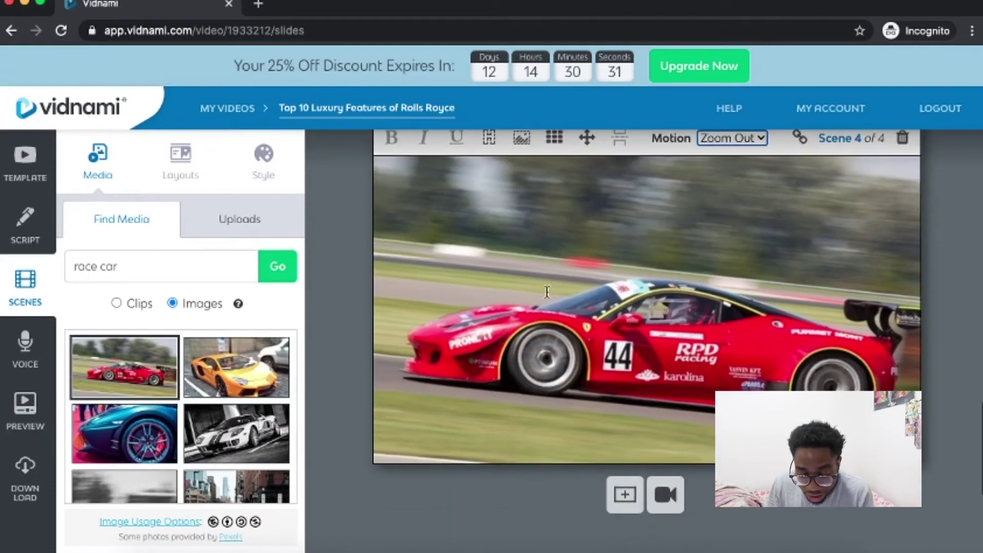
scroll(370, 356, up, 4)
scroll(370, 355, down, 6)
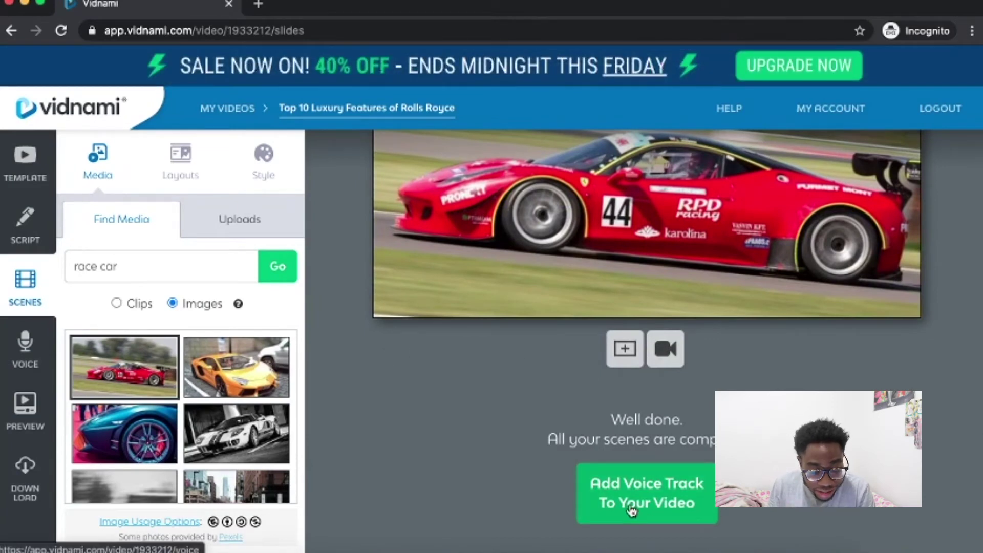
click(633, 512)
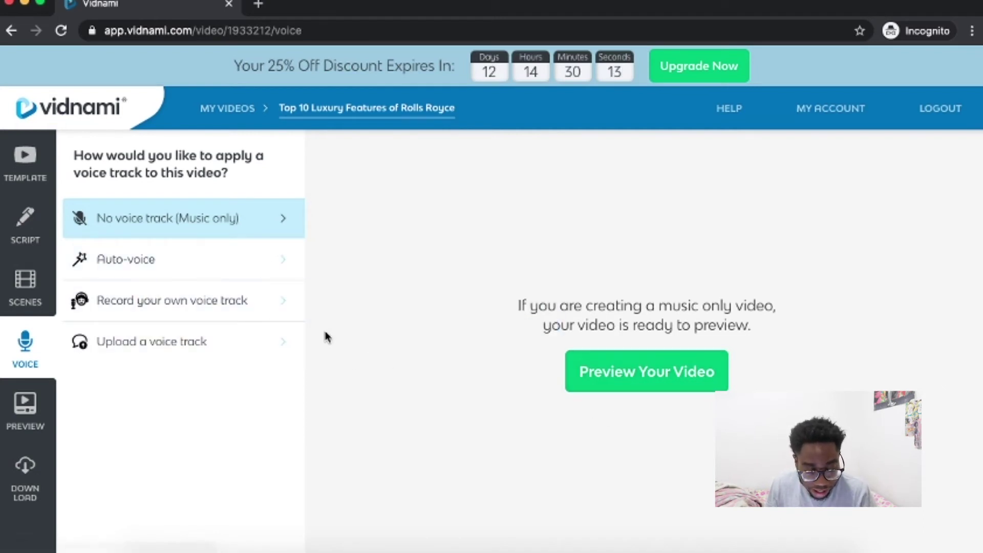
click(196, 280)
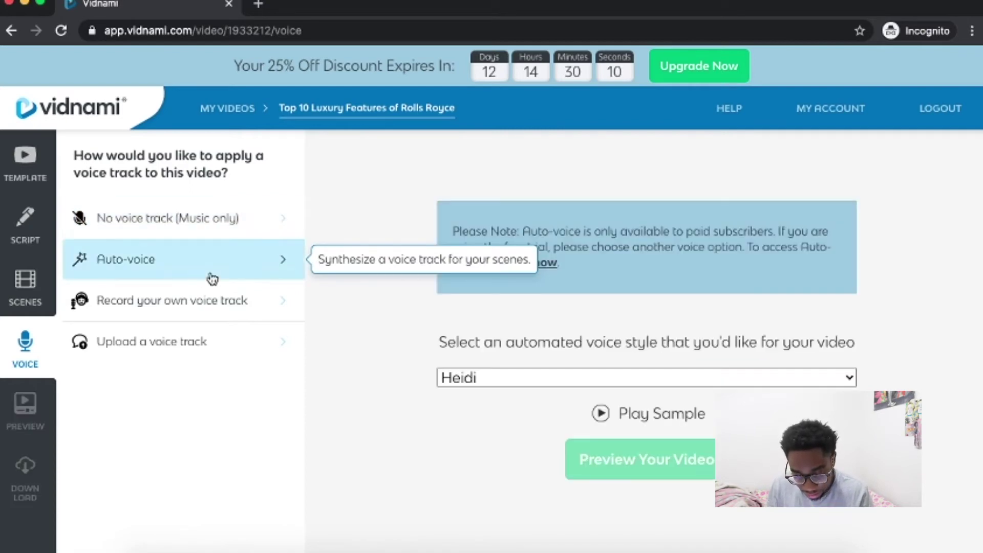
- Play the sample of the Heidi automated voice and stop it
click(602, 415)
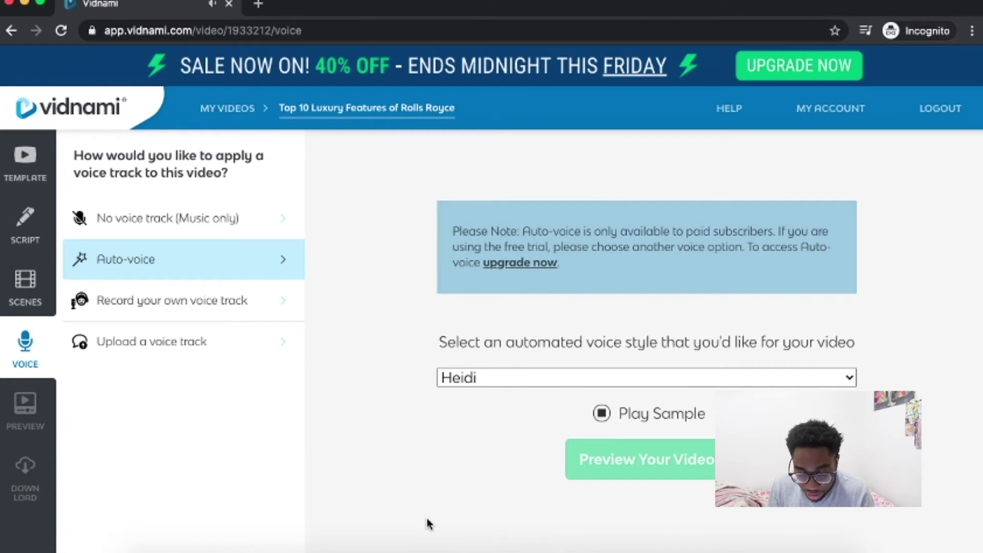
click(602, 418)
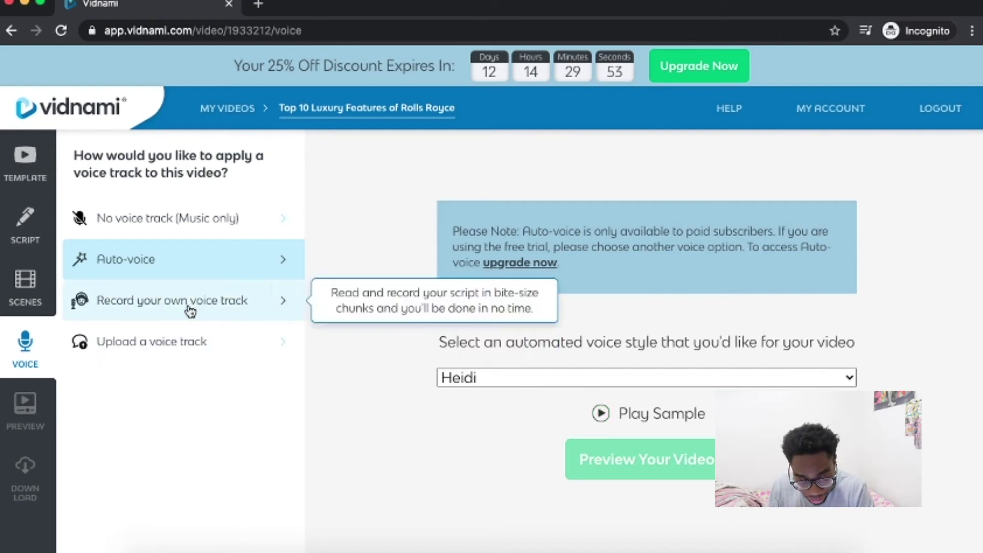
- Choose the music-only option without a voice track, accept the video preview, and start generating the video in 720p
click(226, 235)
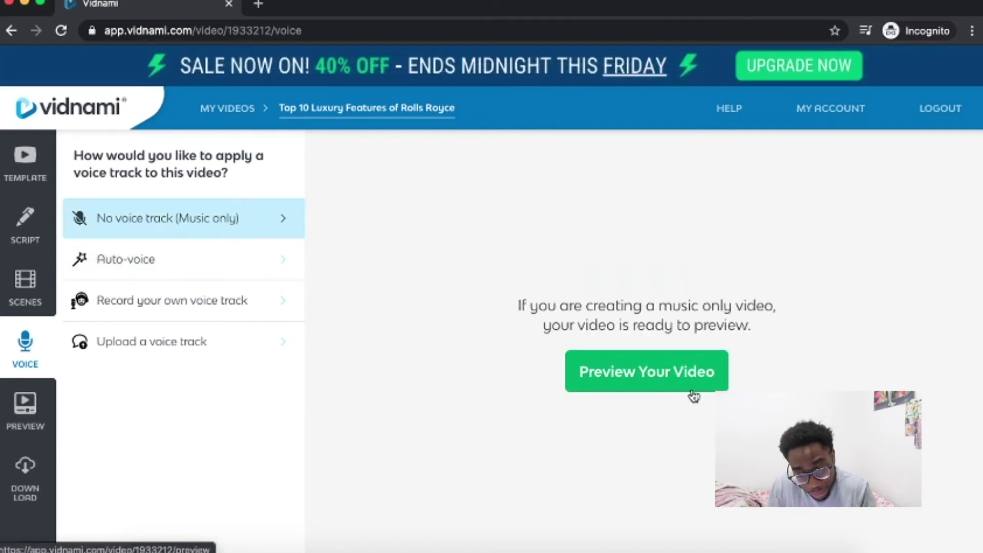
click(627, 382)
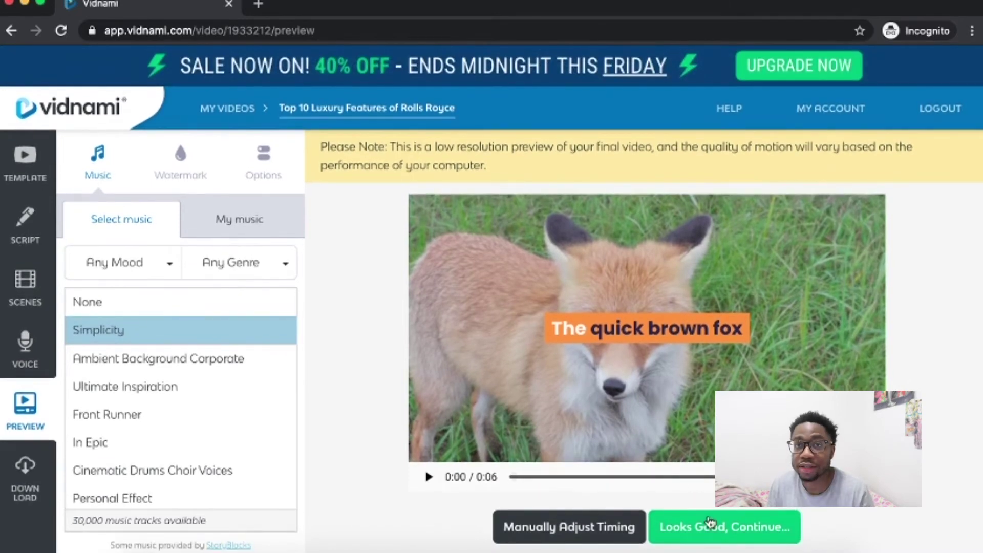
click(709, 521)
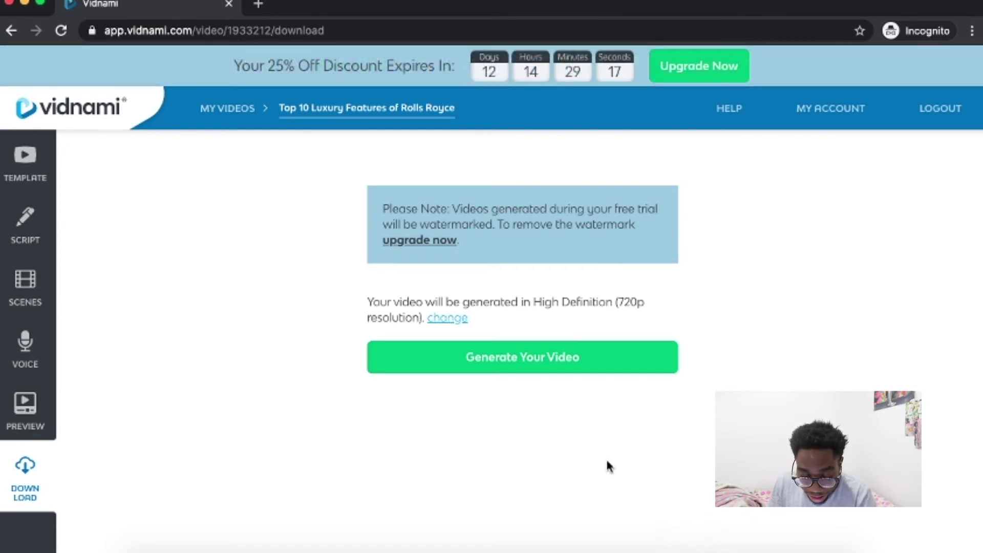
click(536, 365)
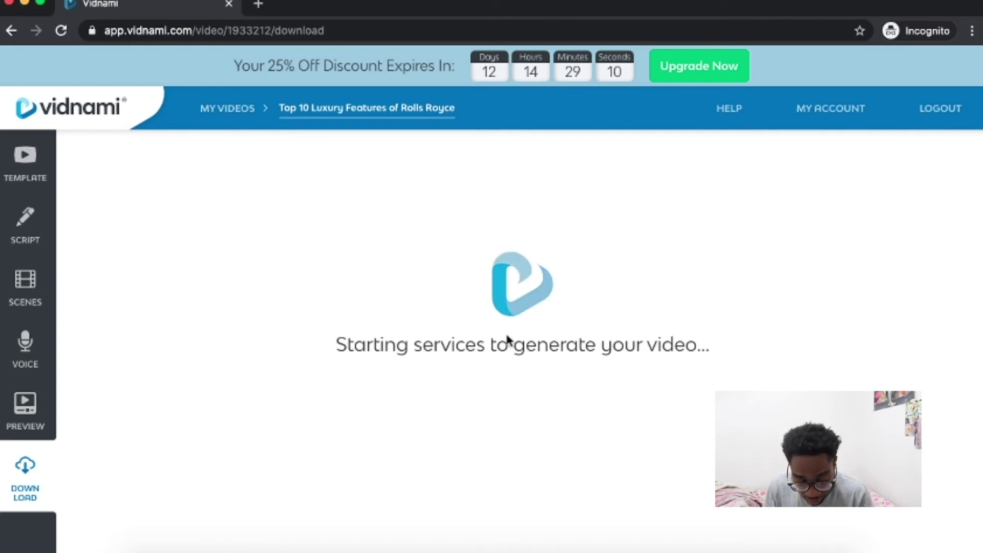
- Search Google for "text to speech" in a new browser tab and open the Nuance Text-to-Speech result
key(super+t)
text(goog)
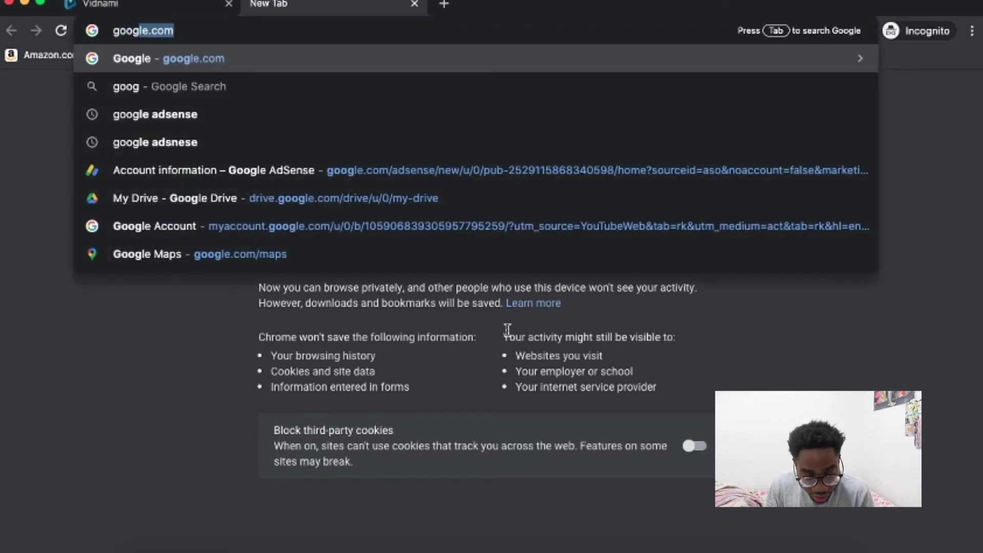
key(Return)
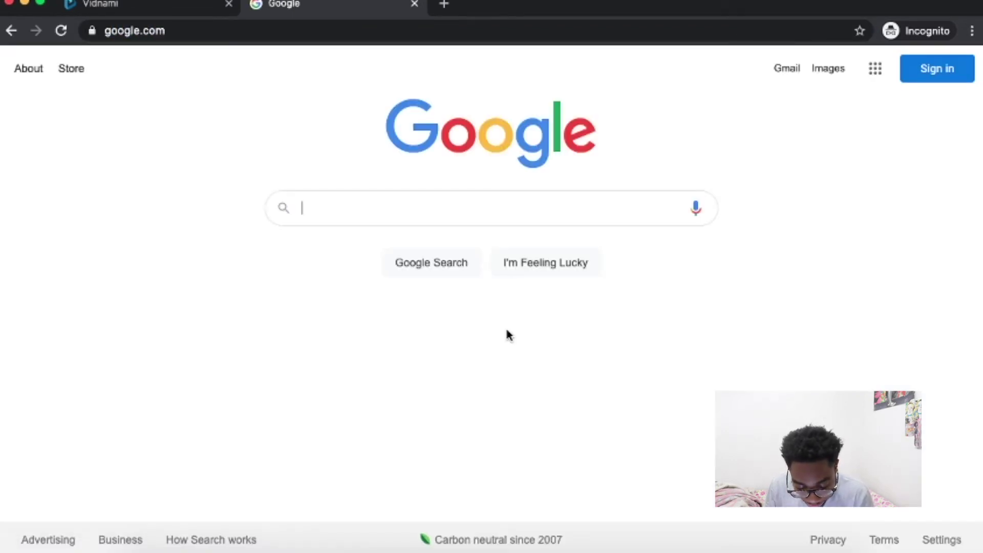
text(text to)
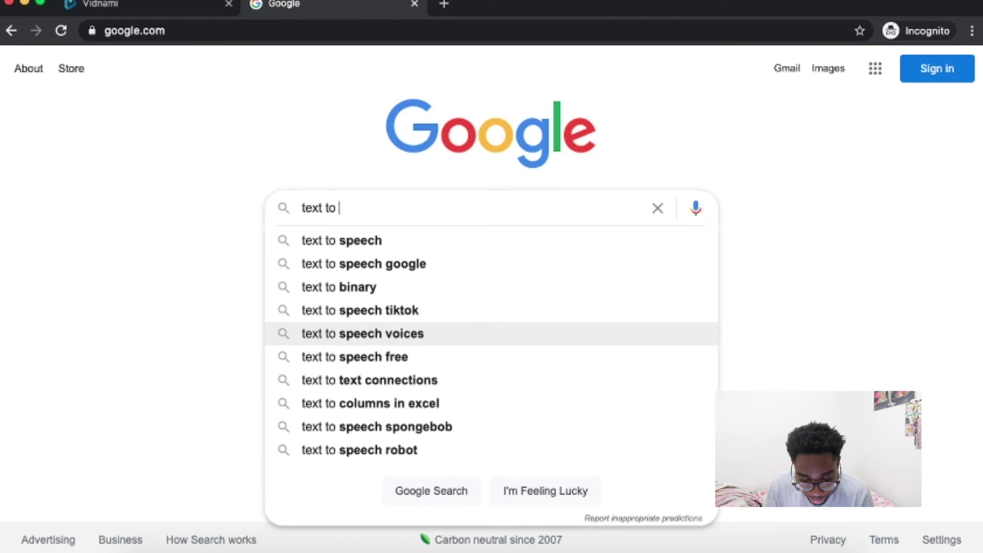
click(387, 241)
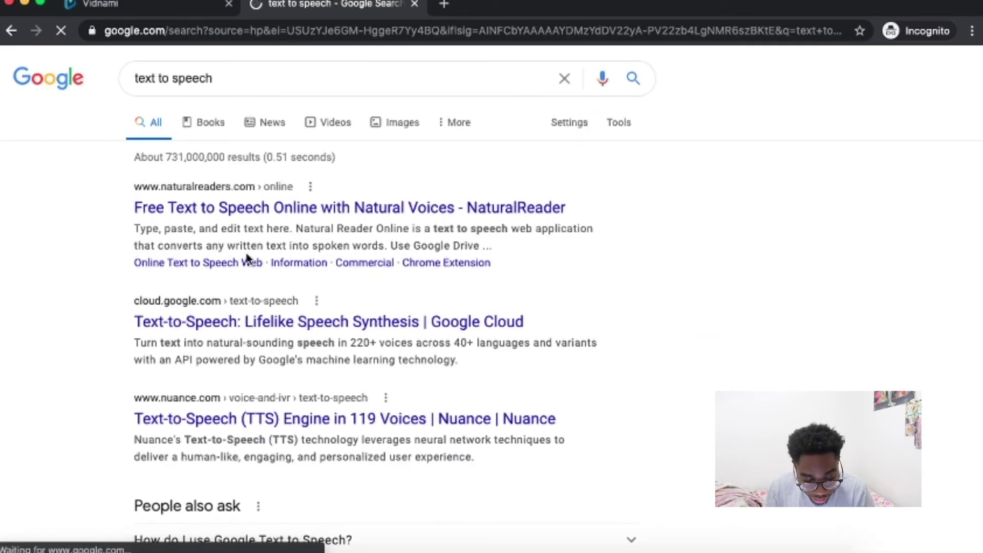
scroll(254, 270, down, 3)
click(228, 281)
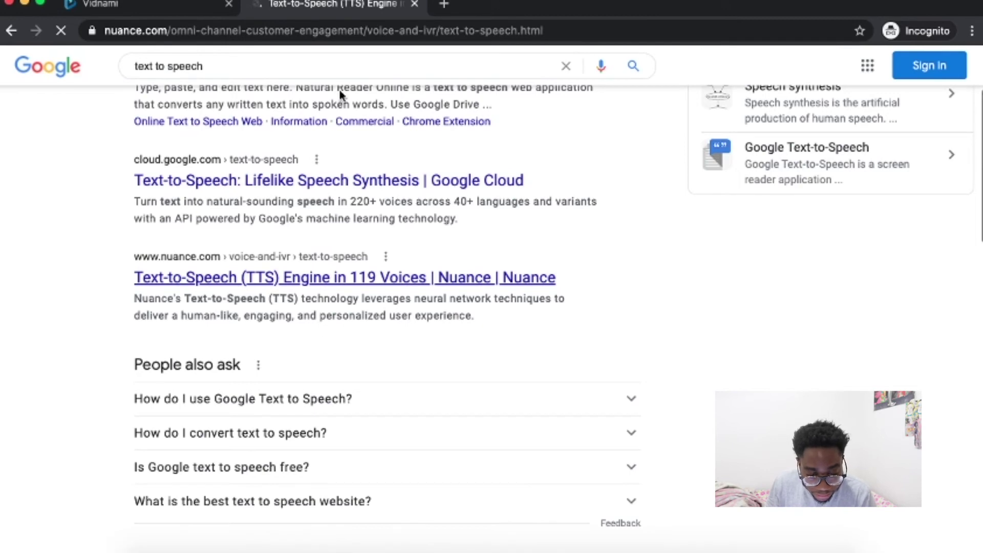
- Switch back to Vidnami and check the progress of the video generation
mouse_move(174, 10)
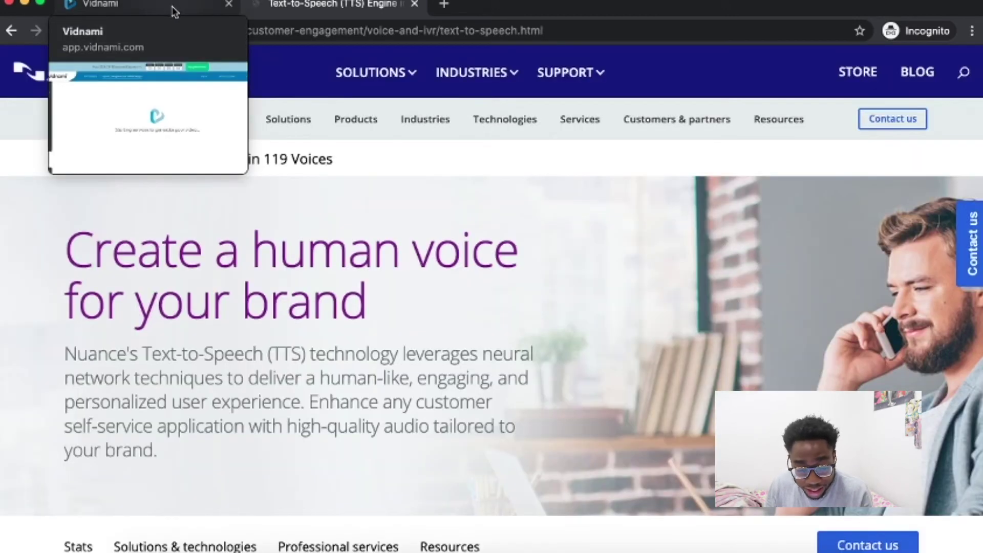
click(173, 10)
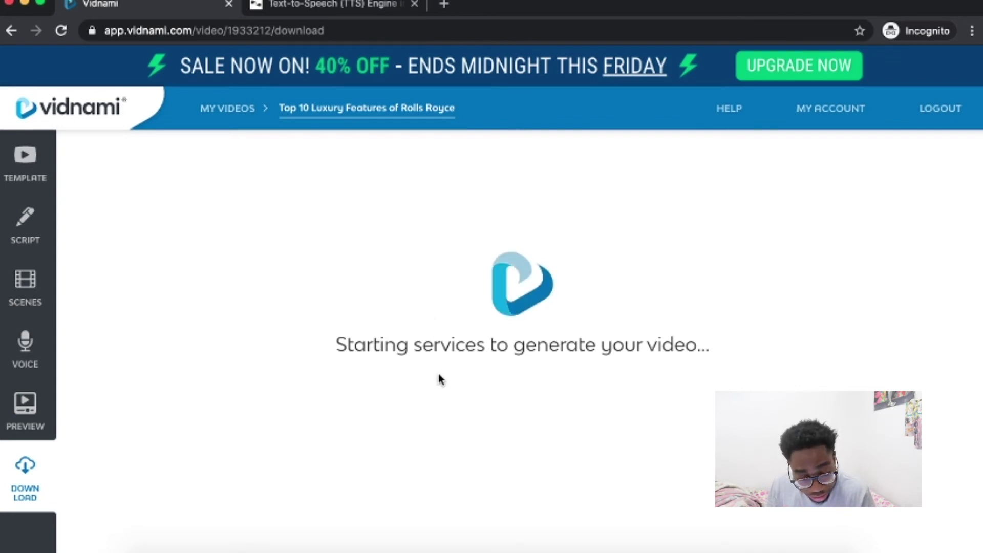
- On the Nuance site, complete the robot check in the Text-to-Speech demo and play the sample text with the Zoe voice
click(367, 7)
scroll(410, 246, down, 10)
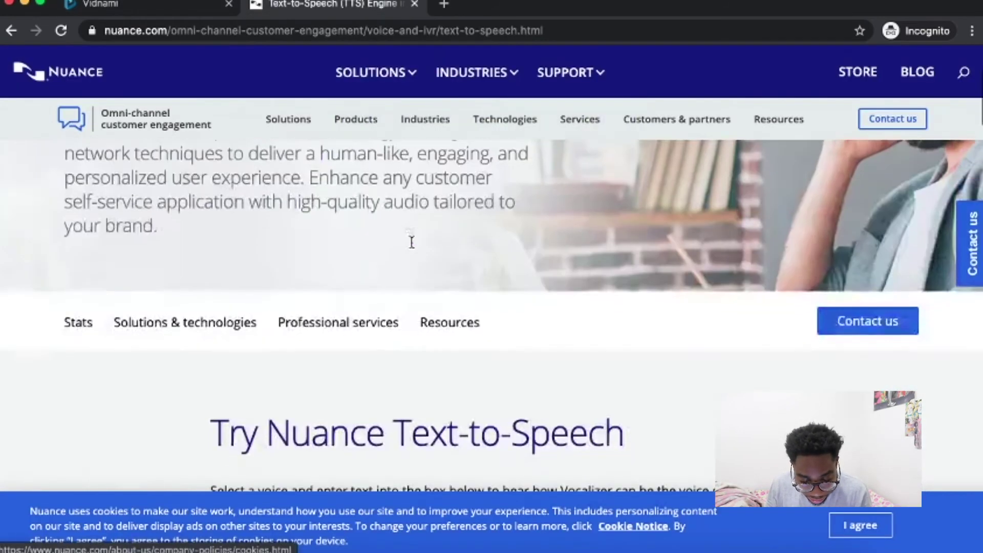
scroll(412, 247, down, 2)
click(344, 224)
key(ctrl+a)
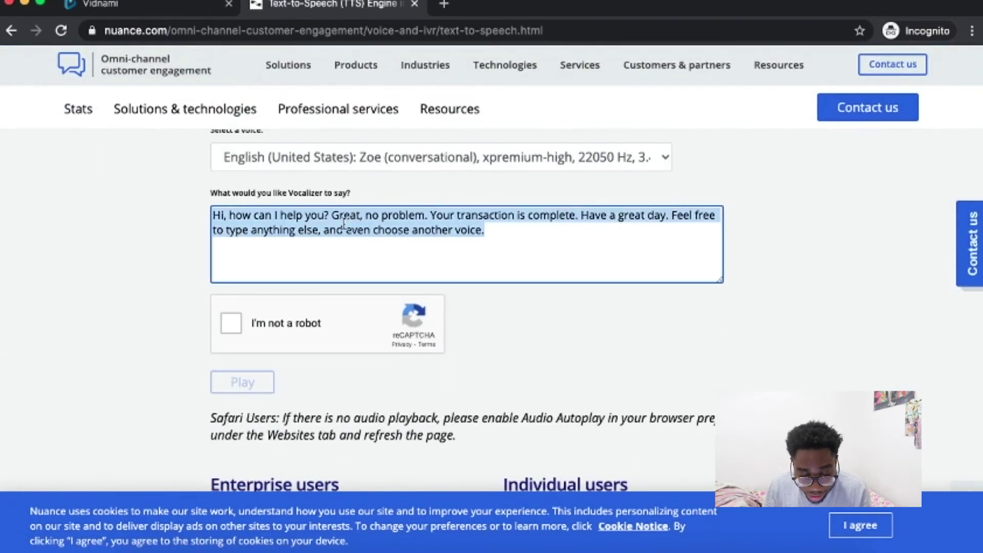
click(233, 229)
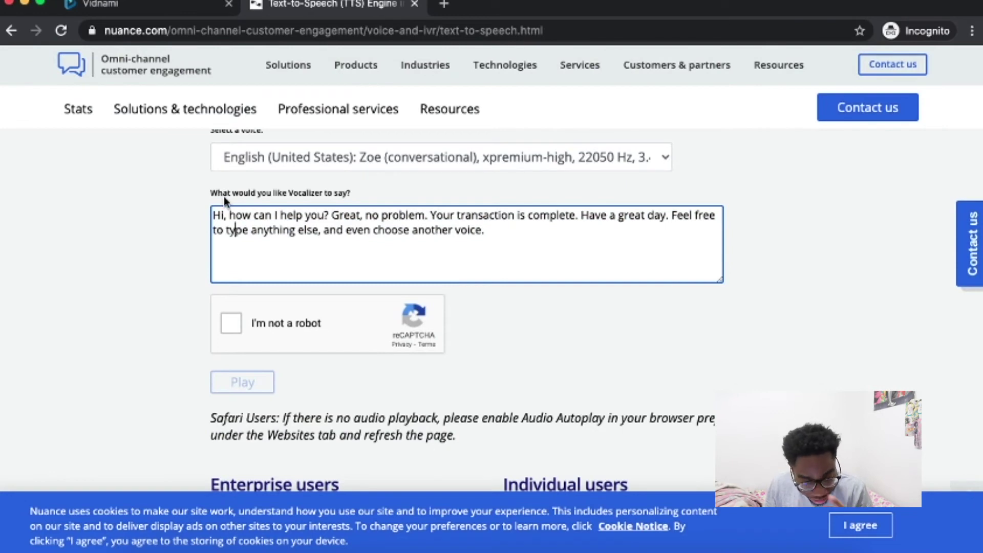
click(229, 329)
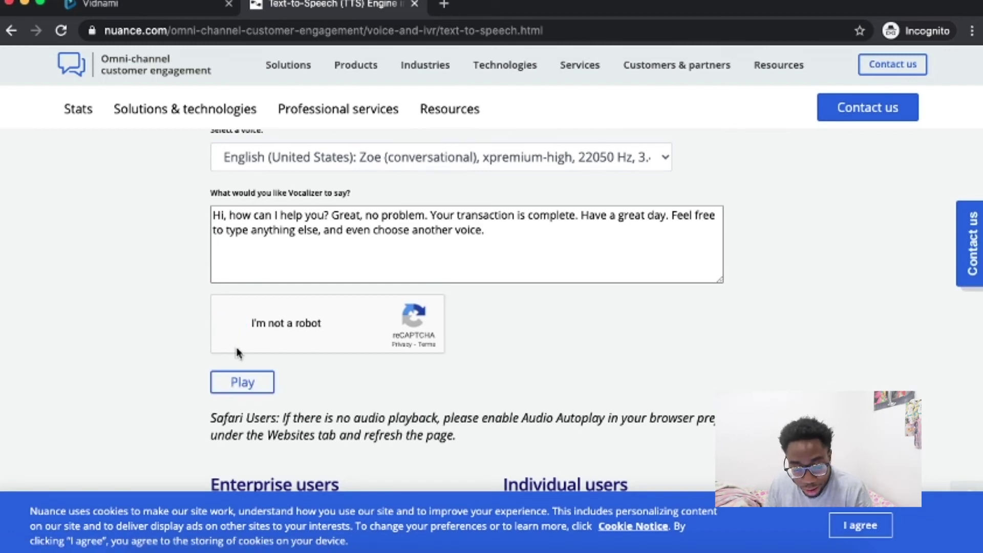
click(242, 383)
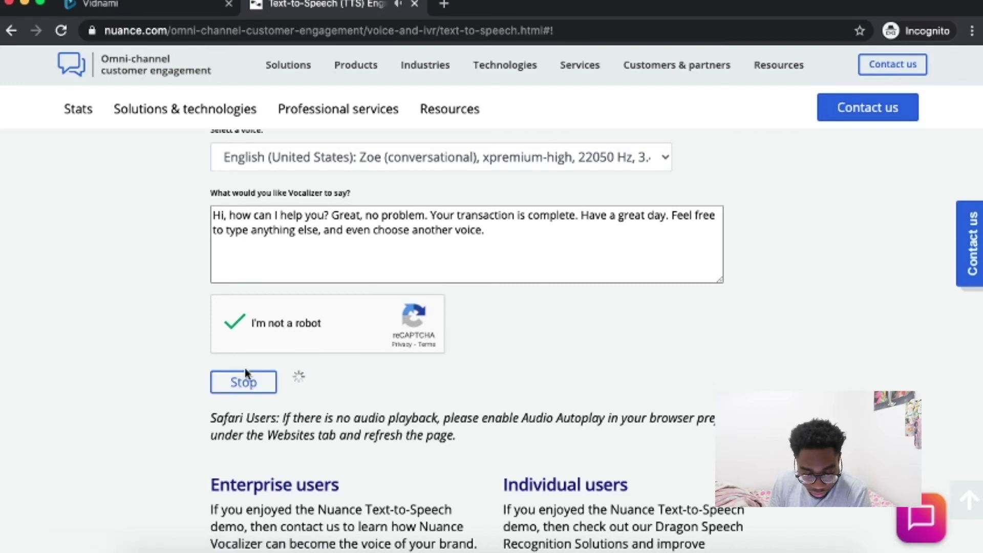
click(244, 386)
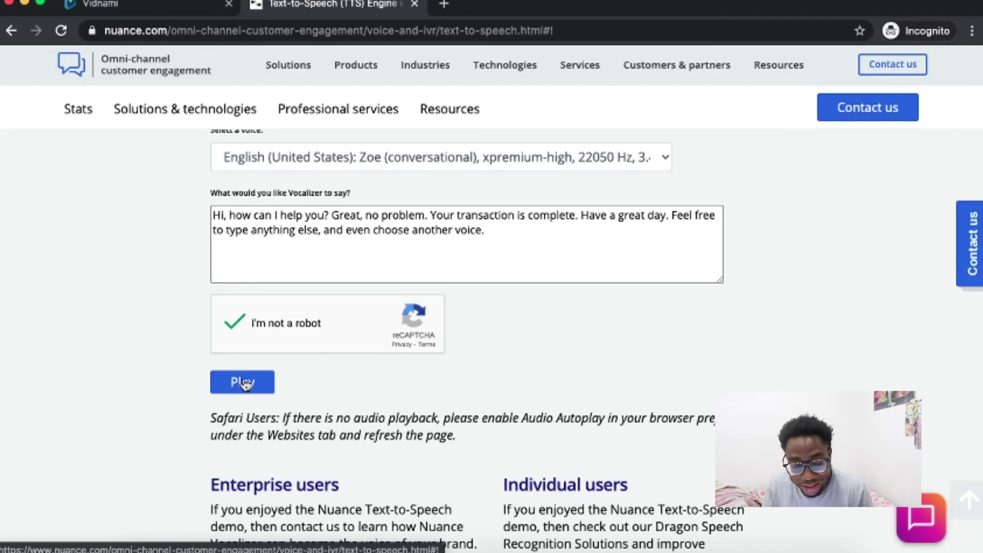
- Play the video's preview in Vidnami and revisit the Nuance text-to-speech demo before returning to the preview
click(153, 6)
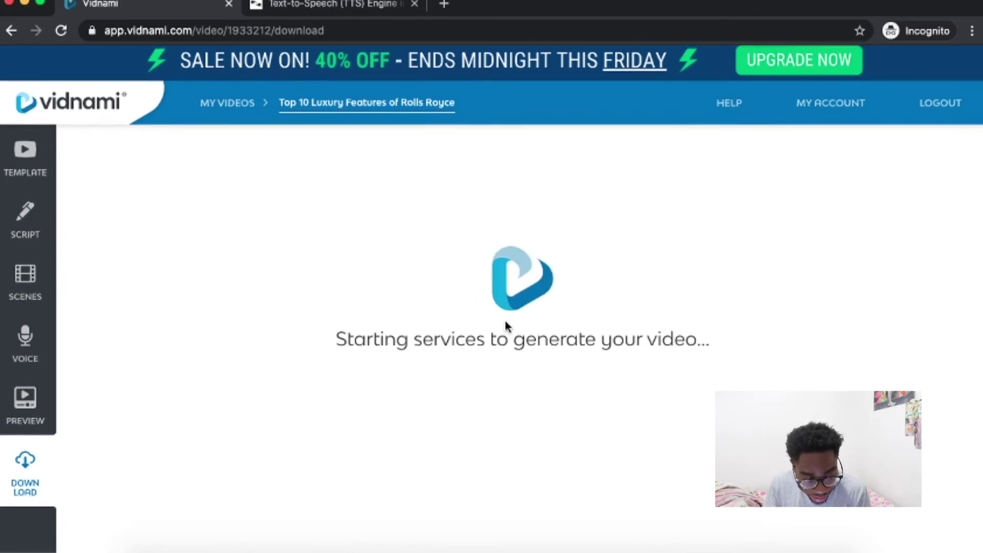
click(54, 410)
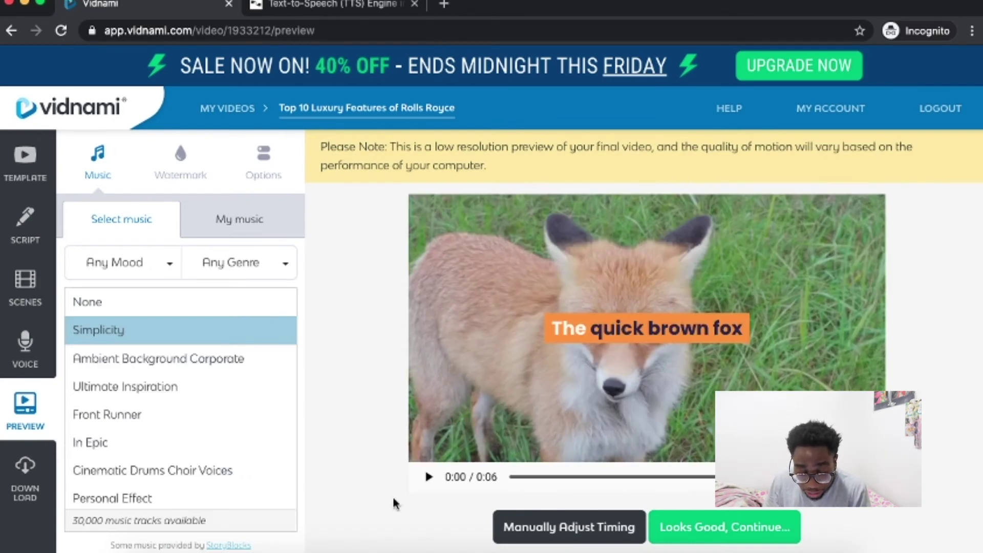
click(429, 478)
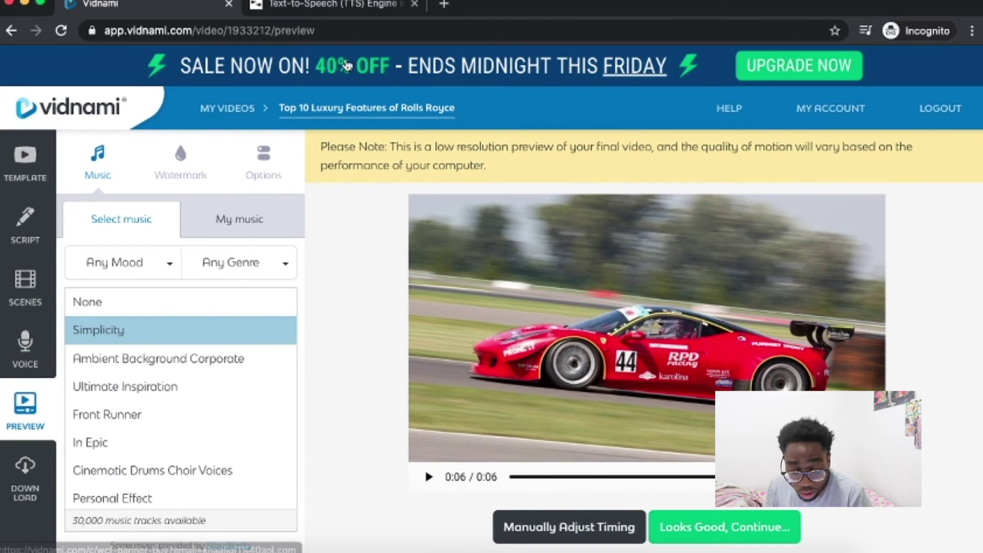
click(336, 6)
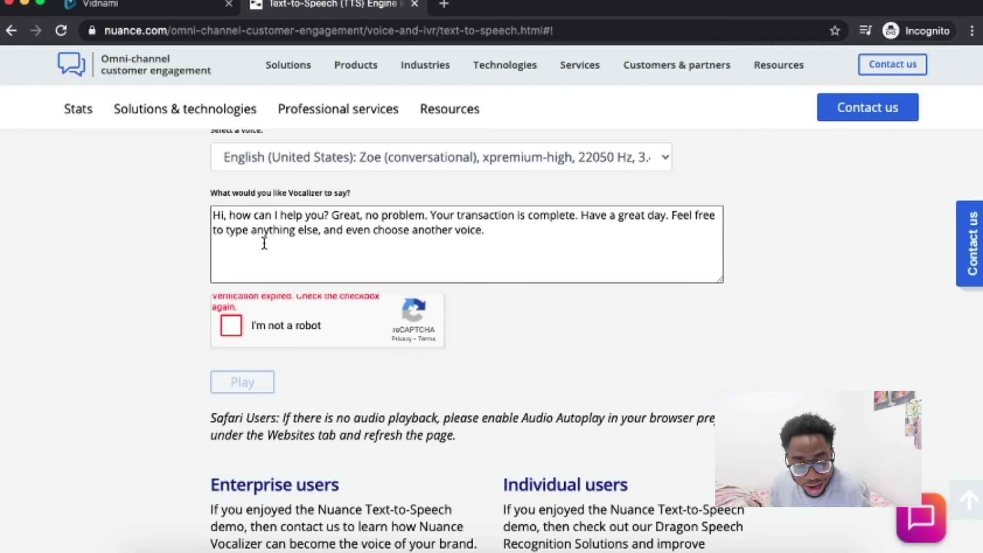
click(100, 6)
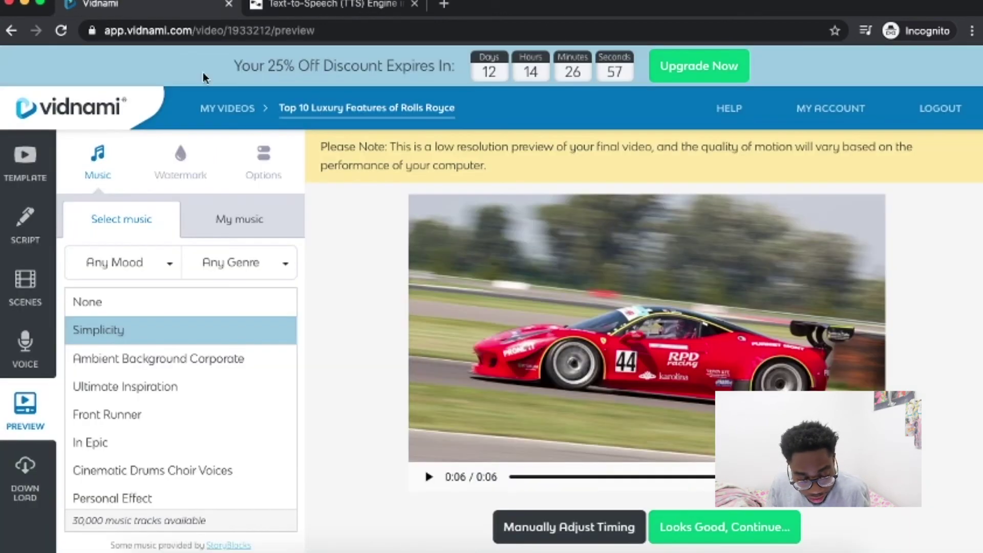
- Generate the Rolls Royce video in 720p High Definition and download it
click(25, 470)
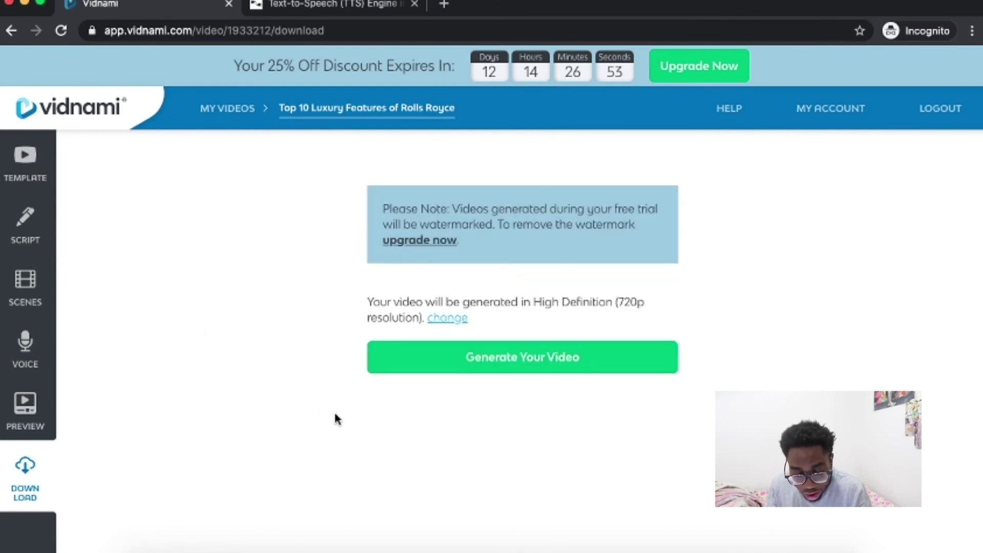
click(421, 367)
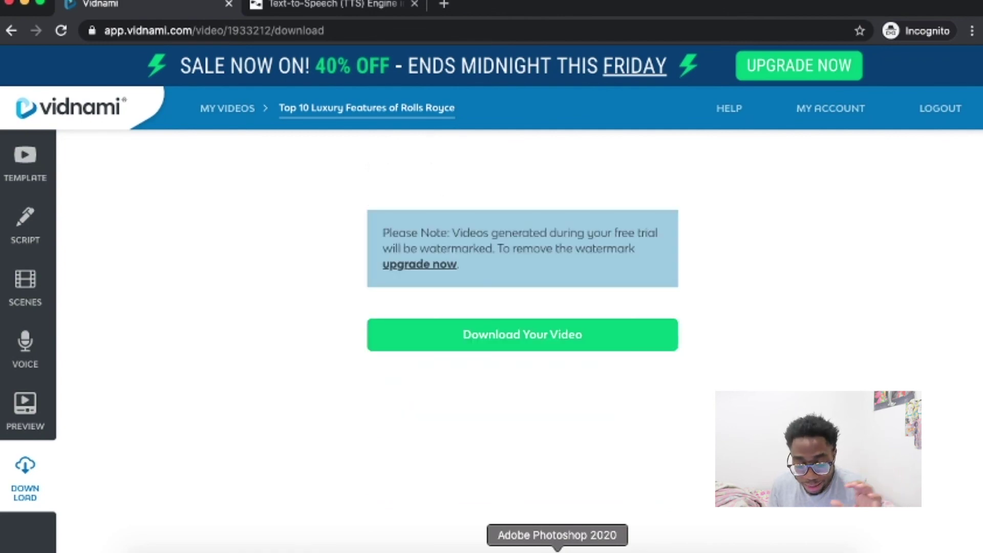
click(477, 345)
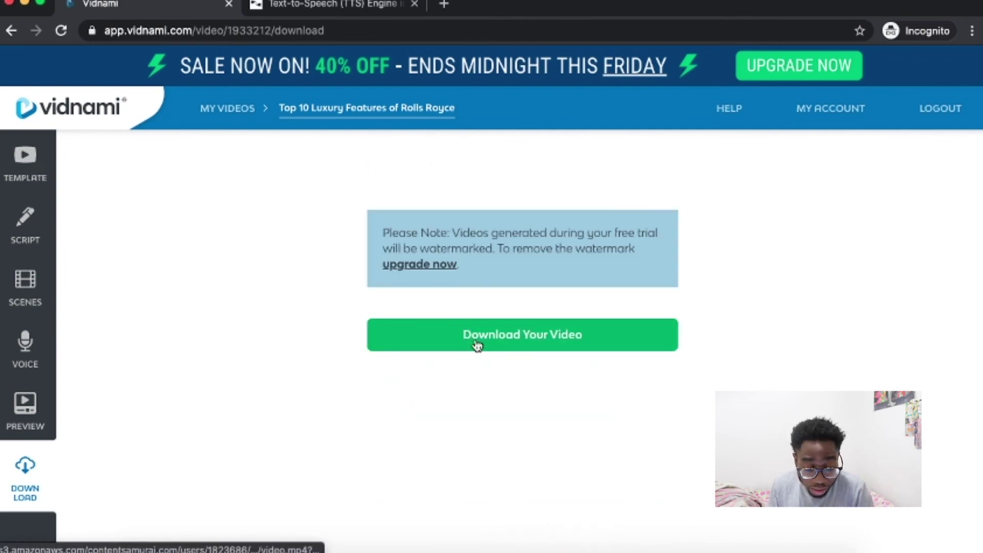
- Open the downloaded top-10-luxury-features-of-rolls-royce.mp4 in the video player and start playback
click(51, 535)
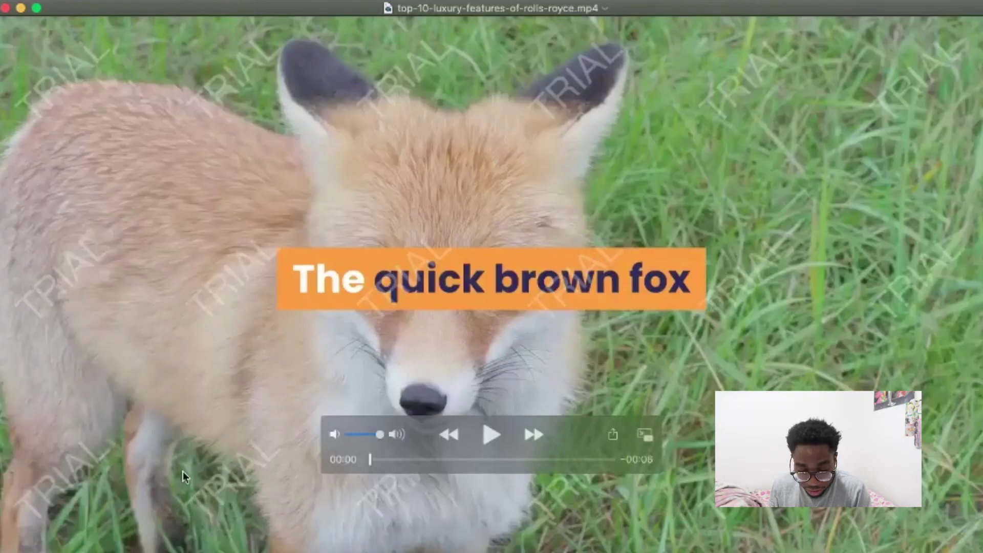
key(space)
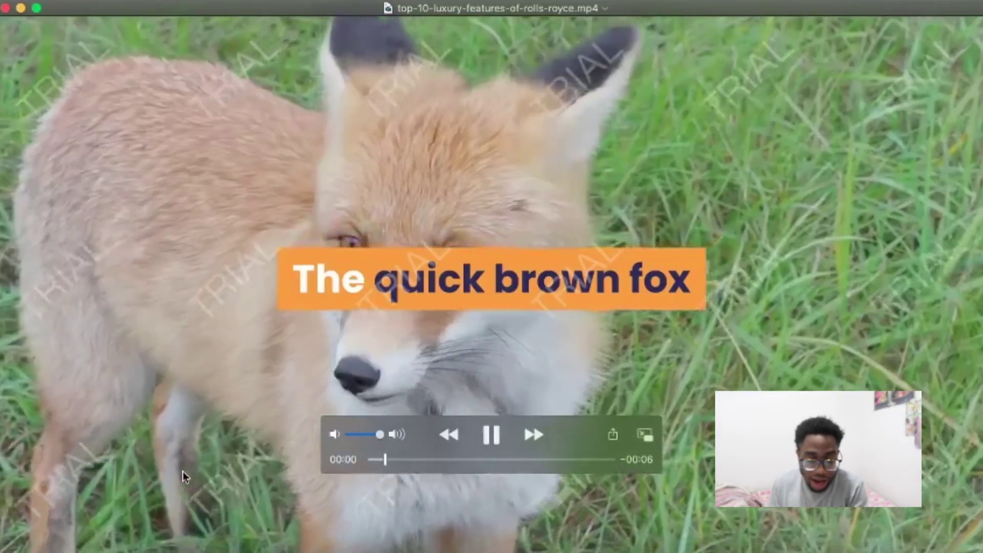